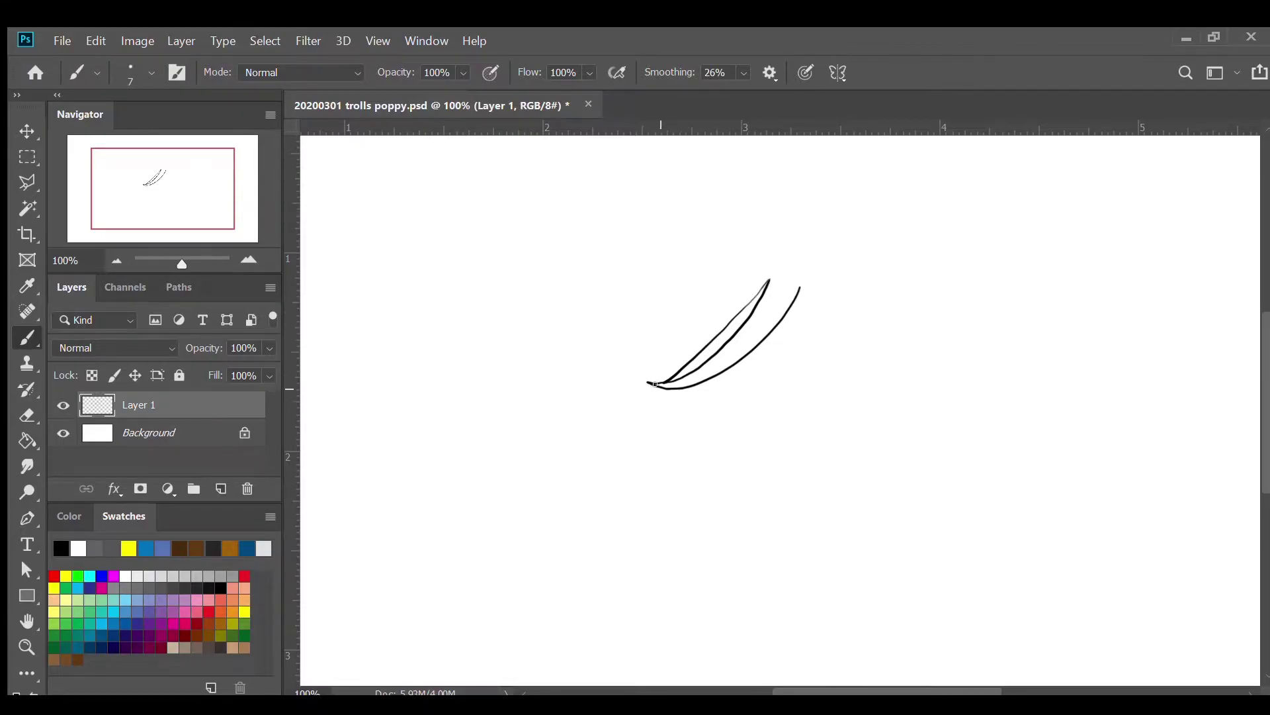
Step: Draw the spiky-ended side-swept hair locks framing both sides of the face
mouse_move(655, 384)
mouse_down()
mouse_move(597, 407)
mouse_move(566, 396)
mouse_move(613, 379)
mouse_move(570, 366)
mouse_move(605, 364)
mouse_move(582, 358)
mouse_move(616, 355)
mouse_move(671, 308)
mouse_up()
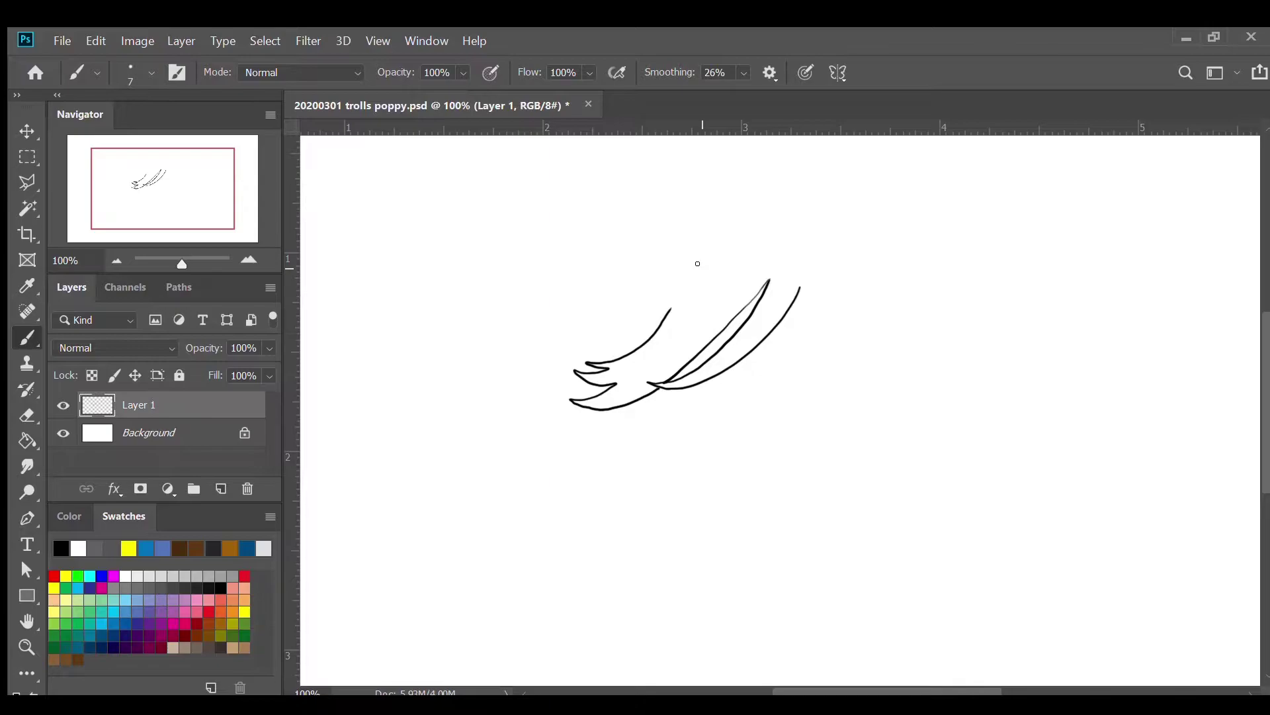
drag(800, 286, 800, 269)
mouse_move(831, 277)
mouse_down()
mouse_move(878, 369)
mouse_move(942, 401)
mouse_move(917, 363)
mouse_move(944, 371)
mouse_move(908, 341)
mouse_move(895, 295)
mouse_up()
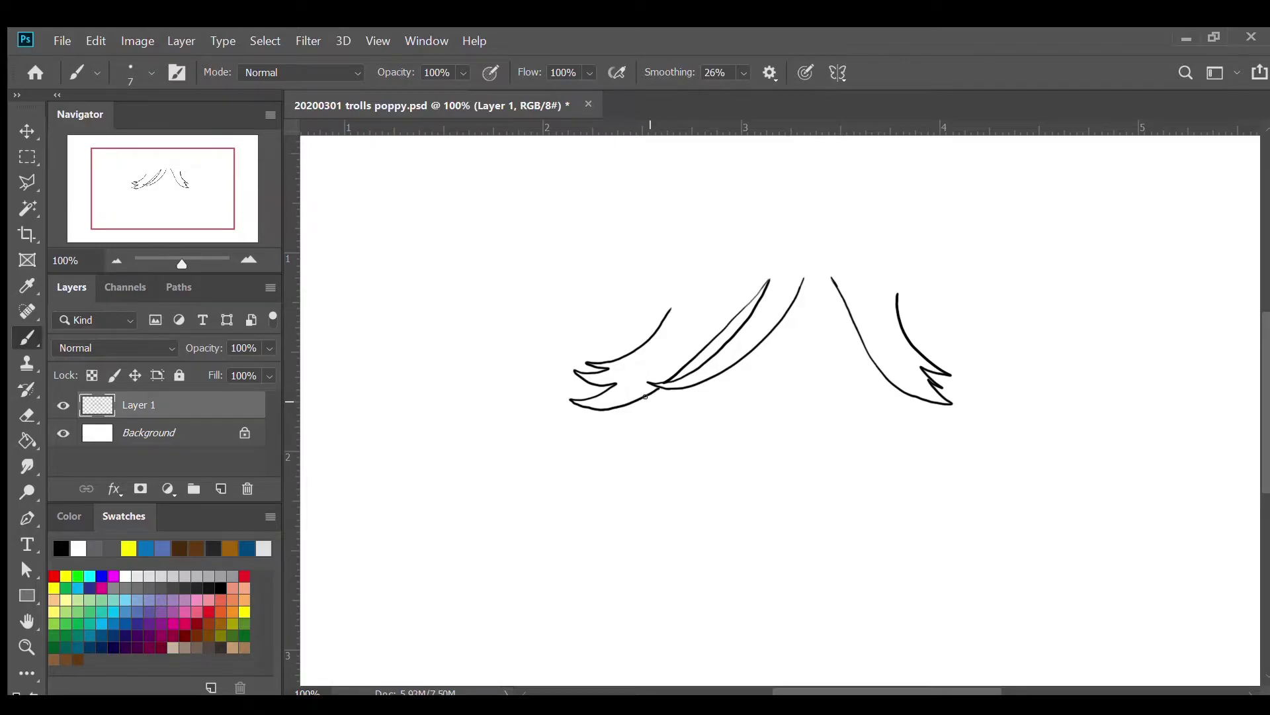
mouse_move(641, 399)
mouse_down()
mouse_move(702, 447)
mouse_move(759, 456)
mouse_move(841, 442)
mouse_move(909, 395)
mouse_up()
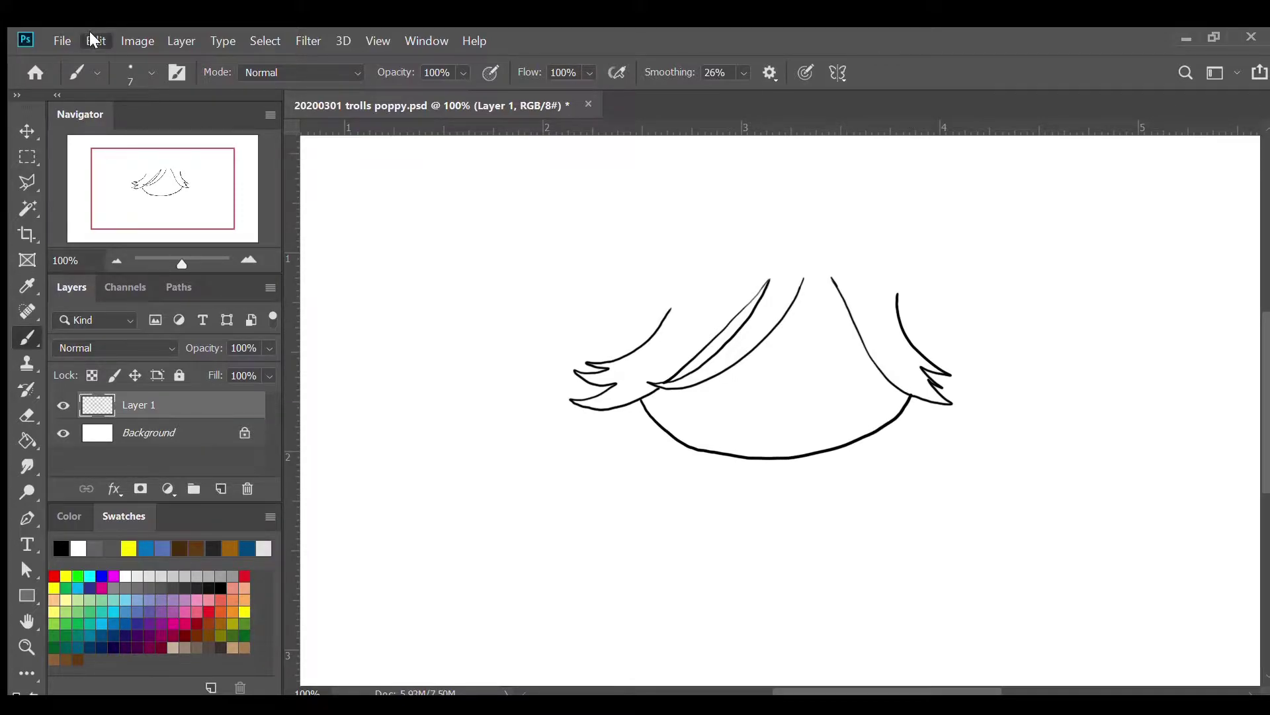
key(ctrl+z)
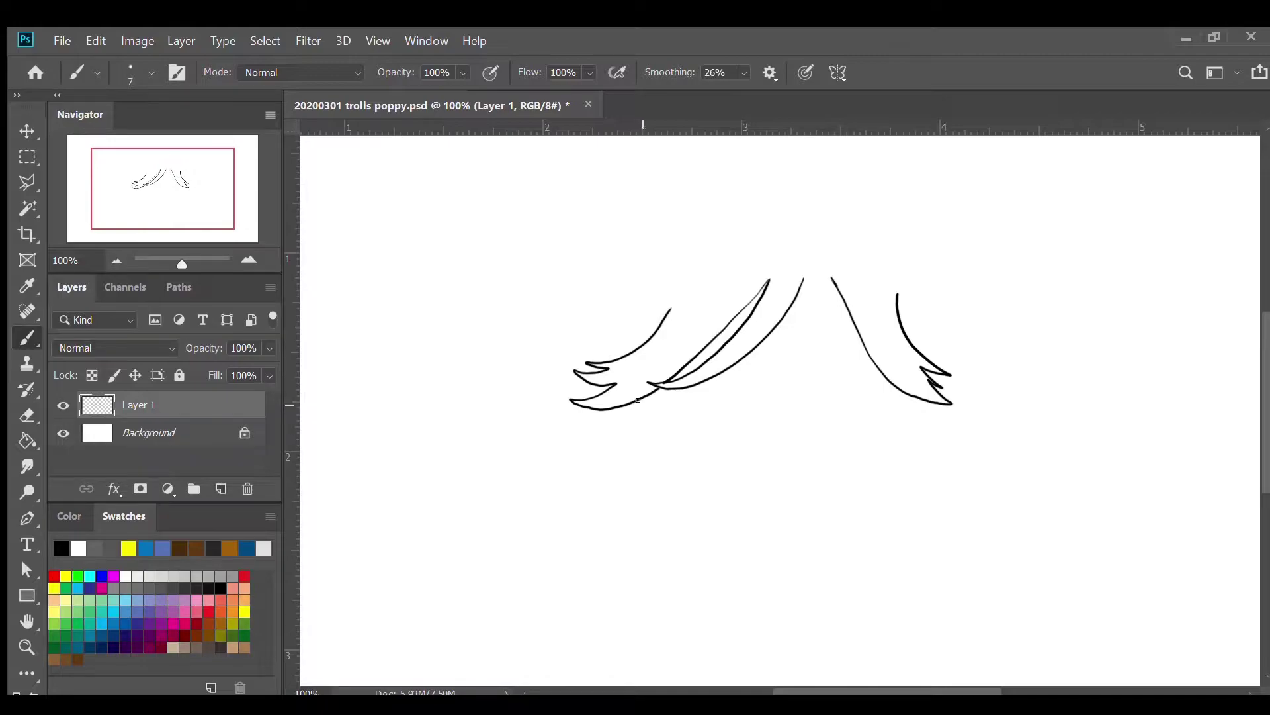
mouse_move(622, 402)
mouse_down()
mouse_move(659, 445)
mouse_move(727, 477)
mouse_move(839, 475)
mouse_move(919, 436)
mouse_move(923, 412)
mouse_up()
mouse_move(642, 398)
mouse_down()
mouse_move(684, 452)
mouse_move(766, 463)
mouse_move(727, 454)
mouse_move(861, 436)
mouse_move(914, 395)
mouse_up()
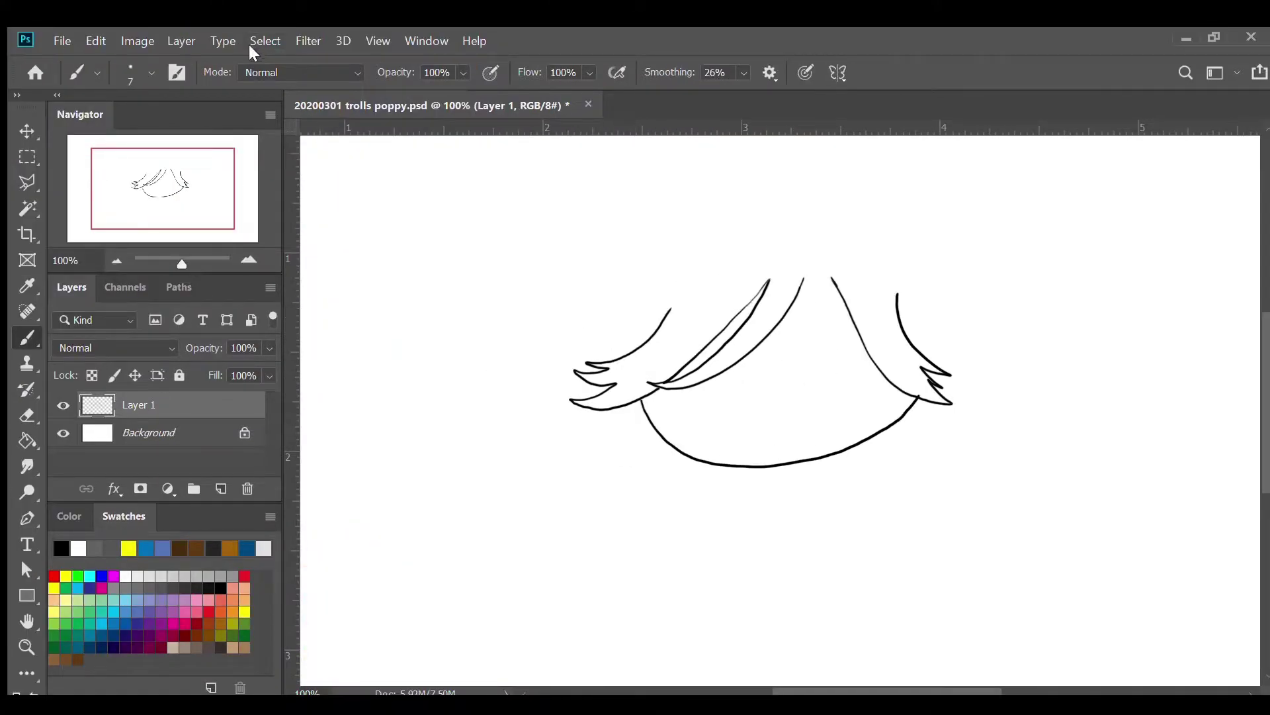
key(ctrl+z)
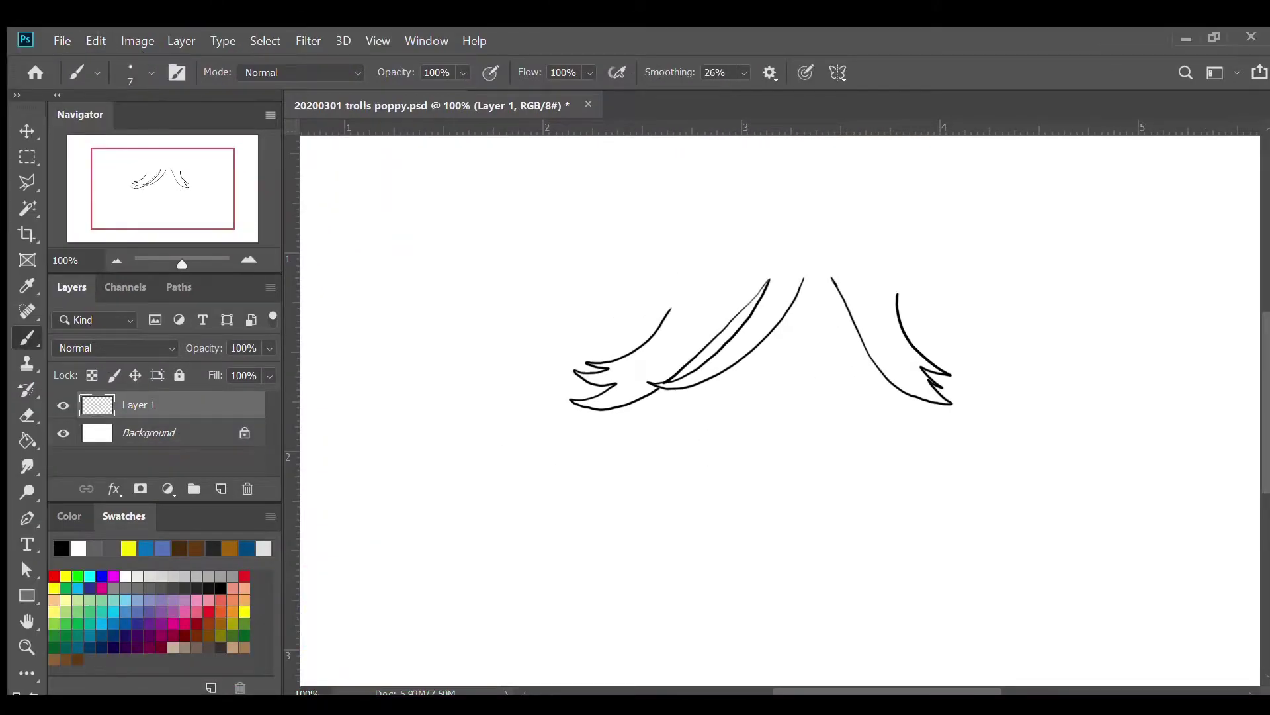
Step: Draw the rounded chin curve between the hair locks and an ear with inner folds on each side of the head
mouse_move(636, 400)
mouse_down()
mouse_move(685, 444)
mouse_move(741, 462)
mouse_move(685, 444)
mouse_move(833, 445)
mouse_move(903, 392)
mouse_up()
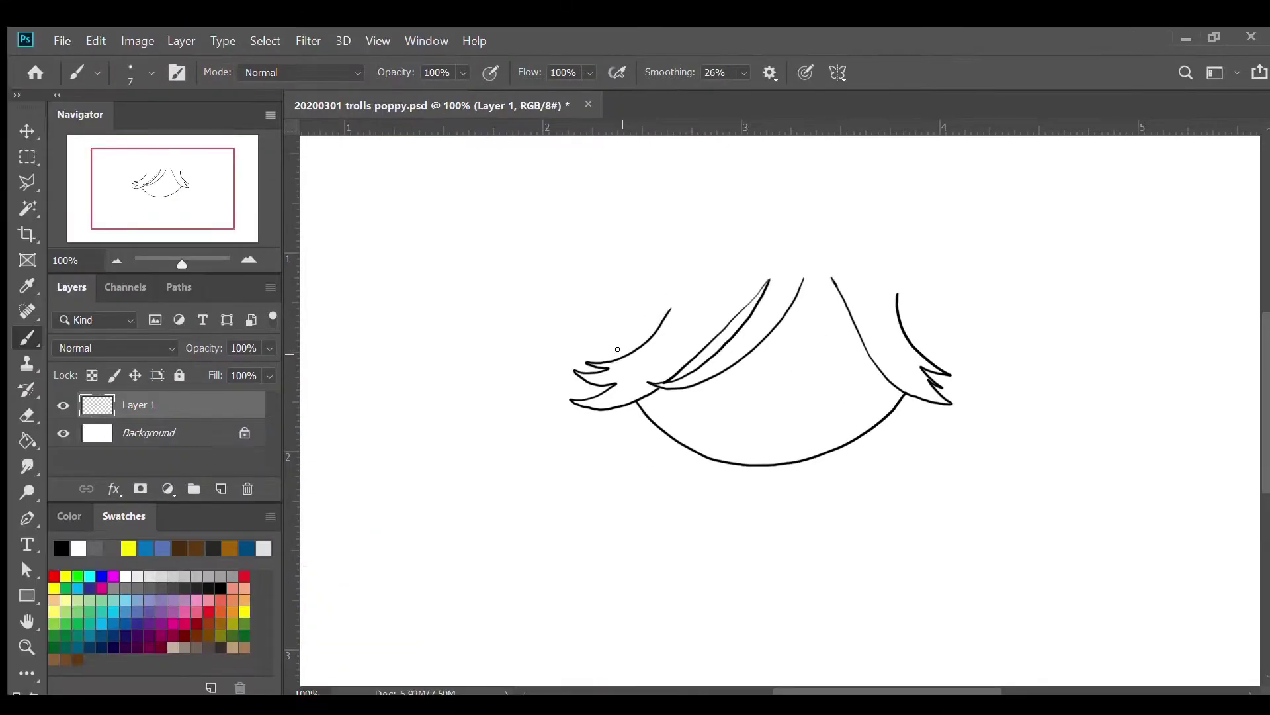
drag(620, 356, 636, 293)
mouse_move(639, 303)
mouse_down()
mouse_move(594, 274)
mouse_move(570, 280)
mouse_move(572, 318)
mouse_move(610, 362)
mouse_up()
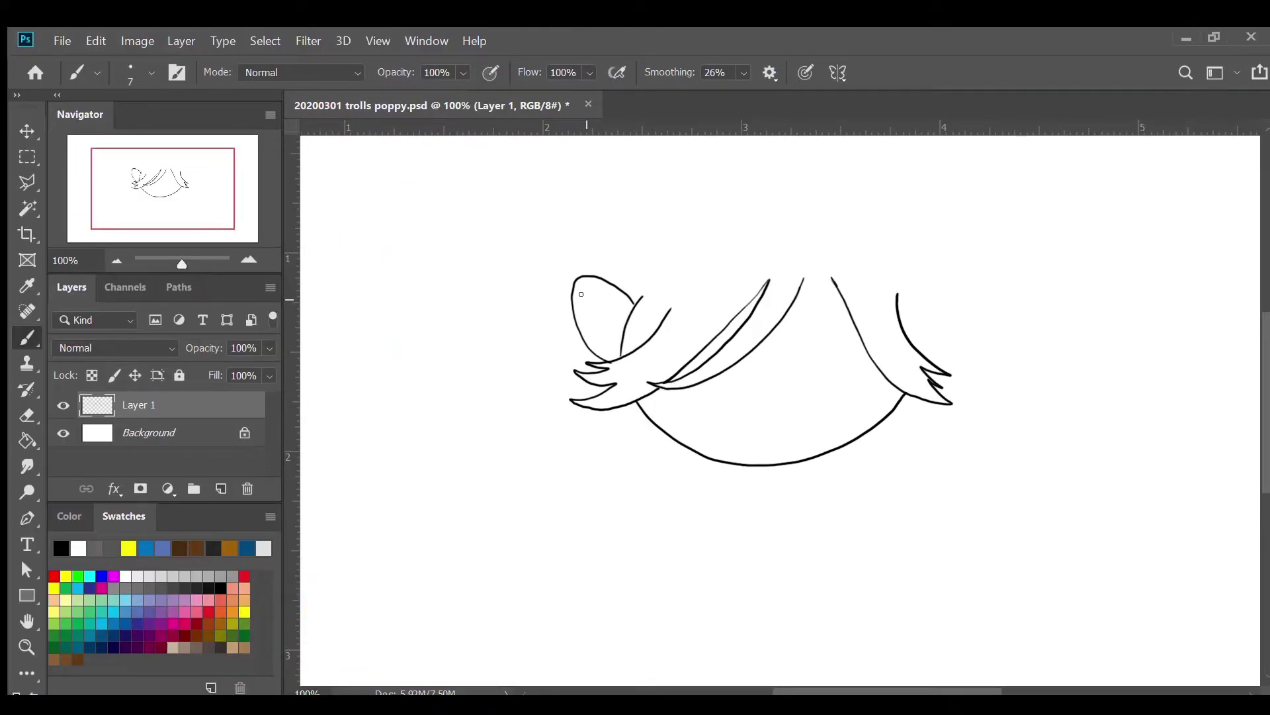
drag(585, 301, 613, 312)
mouse_move(604, 304)
mouse_down()
mouse_move(596, 322)
mouse_move(612, 340)
mouse_up()
mouse_move(896, 306)
mouse_down()
mouse_move(912, 283)
mouse_move(847, 265)
mouse_move(955, 266)
mouse_move(968, 277)
mouse_move(968, 310)
mouse_move(930, 368)
mouse_up()
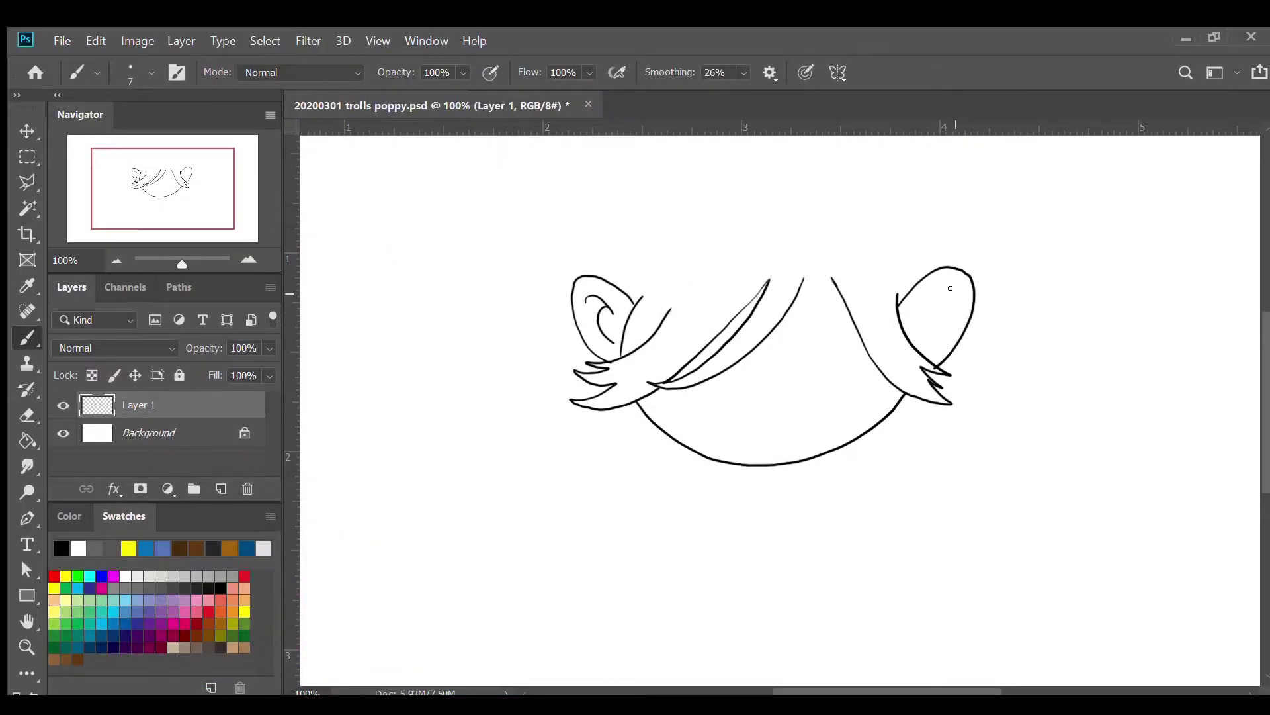
mouse_move(952, 285)
mouse_down()
mouse_move(915, 325)
mouse_move(940, 324)
mouse_move(931, 340)
mouse_up()
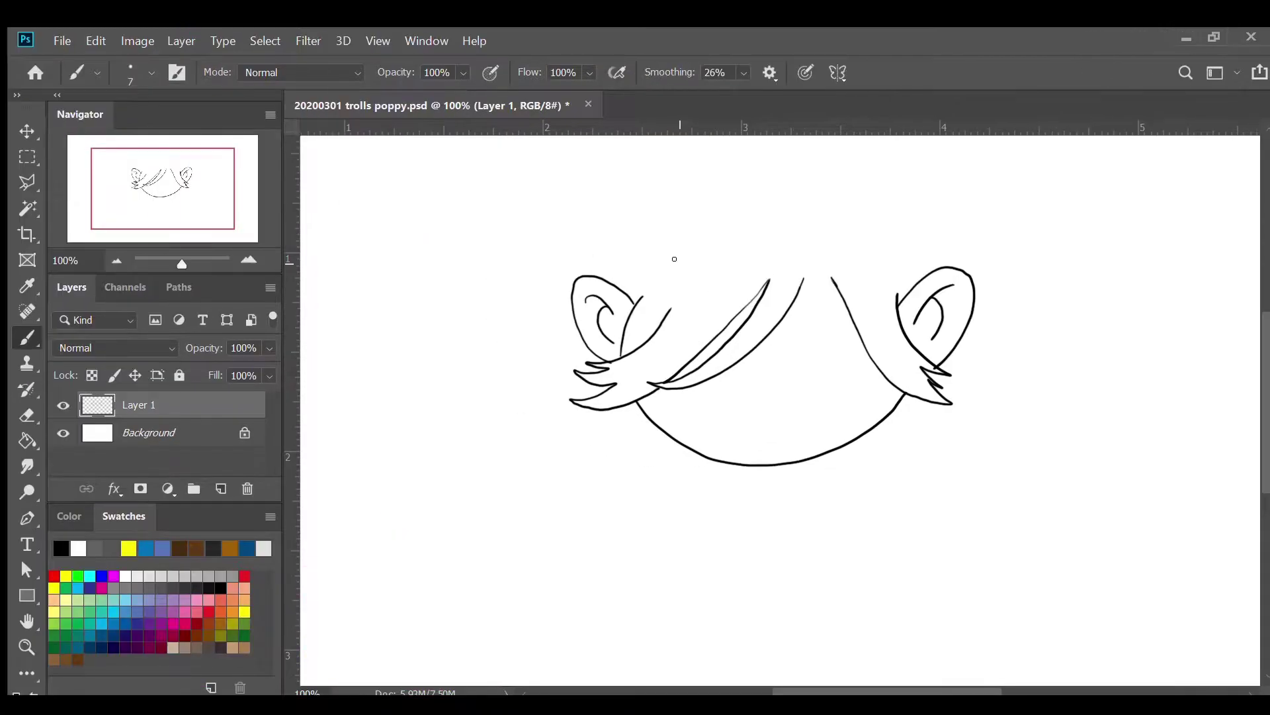
Step: Draw three rounded-petal flowers with small pointed leaves in an arc above the hair locks
mouse_move(676, 260)
mouse_down()
mouse_move(661, 295)
mouse_move(695, 283)
mouse_up()
mouse_move(694, 278)
mouse_down()
mouse_move(724, 252)
mouse_move(712, 224)
mouse_move(688, 243)
mouse_move(655, 242)
mouse_move(673, 264)
mouse_up()
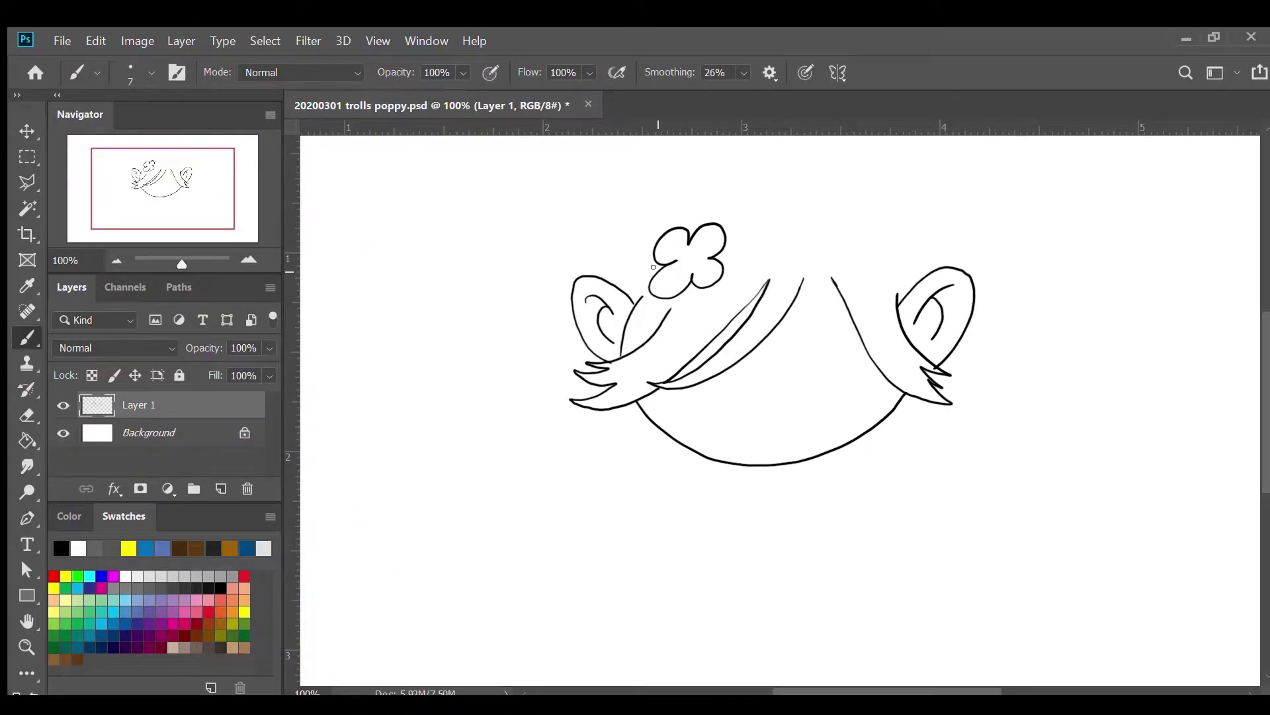
mouse_move(656, 266)
mouse_down()
mouse_move(637, 265)
mouse_move(695, 213)
mouse_move(694, 232)
mouse_move(740, 254)
mouse_move(720, 260)
mouse_move(690, 308)
mouse_move(694, 283)
mouse_up()
mouse_move(789, 253)
mouse_down()
mouse_move(829, 264)
mouse_move(813, 246)
mouse_move(834, 246)
mouse_move(845, 223)
mouse_move(832, 209)
mouse_move(798, 226)
mouse_move(773, 211)
mouse_move(761, 233)
mouse_move(791, 247)
mouse_move(775, 265)
mouse_move(808, 198)
mouse_move(804, 214)
mouse_move(842, 253)
mouse_up()
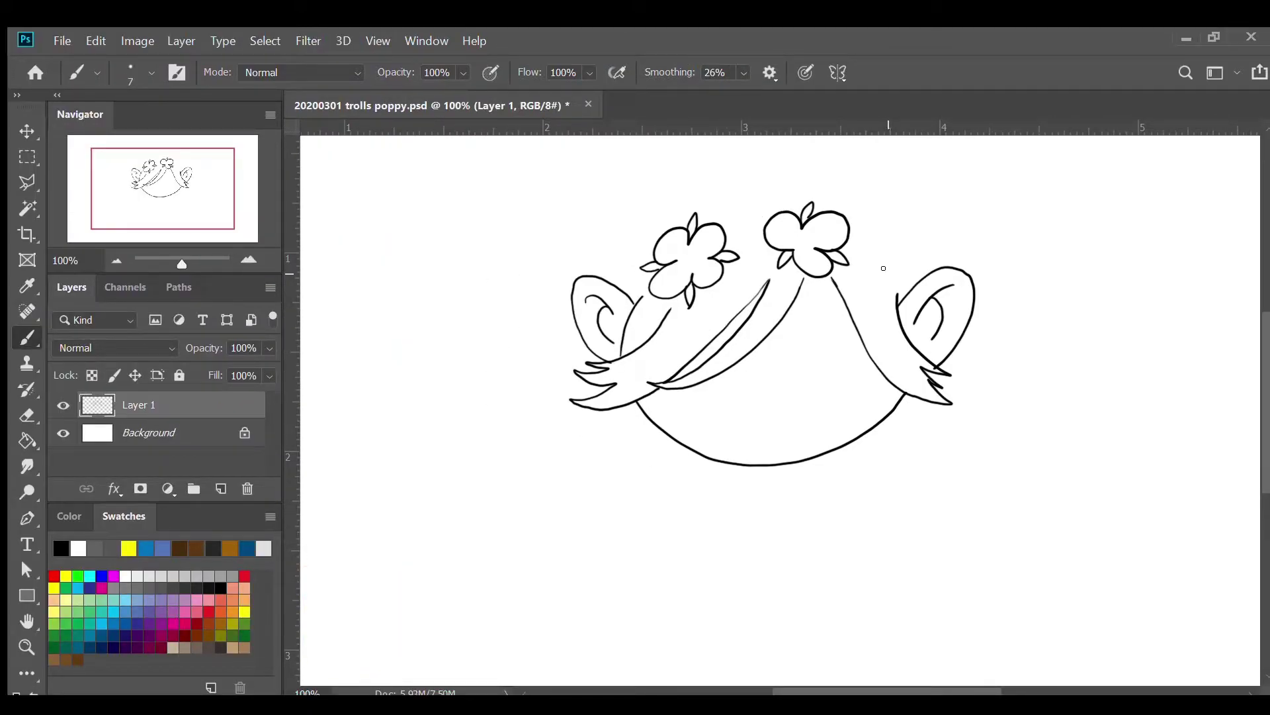
mouse_move(884, 266)
mouse_down()
mouse_move(905, 232)
mouse_move(924, 241)
mouse_move(892, 292)
mouse_move(884, 268)
mouse_move(871, 275)
mouse_move(899, 225)
mouse_move(895, 243)
mouse_move(930, 250)
mouse_up()
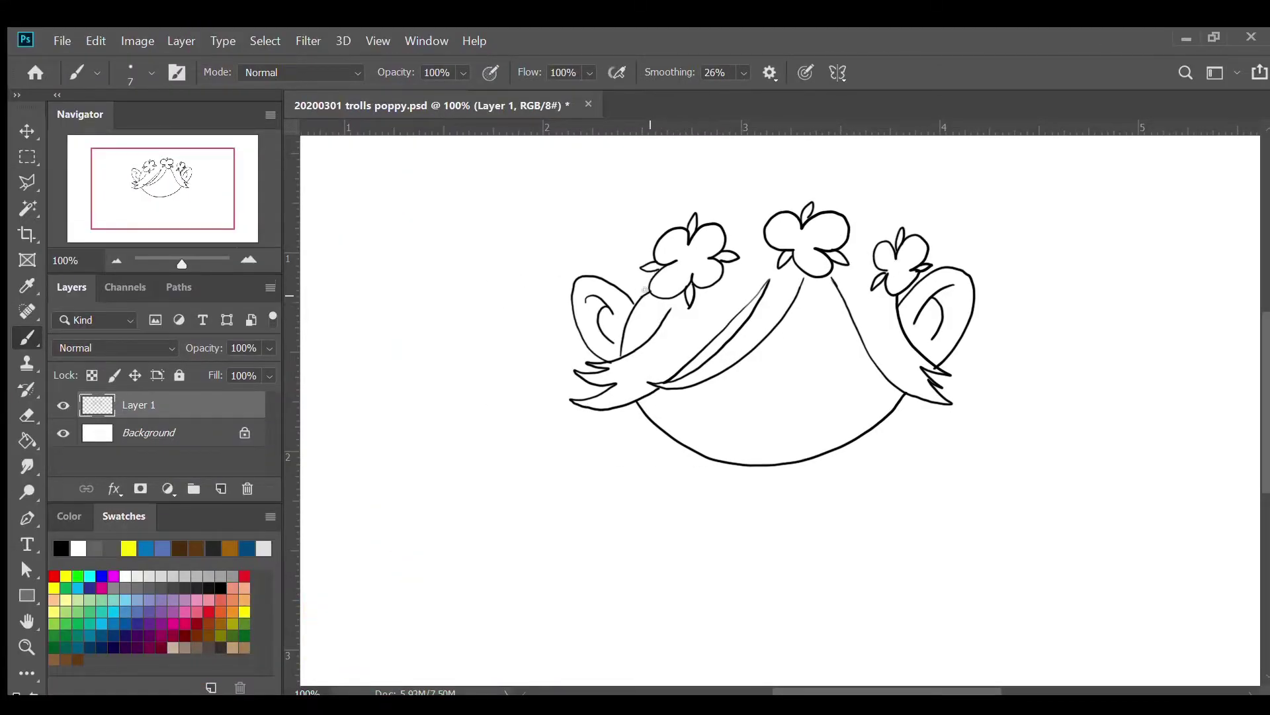
Step: Draw the headband lines that connect the three flowers and run down to both ears
mouse_move(730, 257)
mouse_down()
mouse_move(782, 250)
mouse_move(738, 229)
mouse_move(766, 231)
mouse_up()
drag(844, 259, 881, 268)
drag(848, 229, 880, 243)
drag(617, 289, 639, 266)
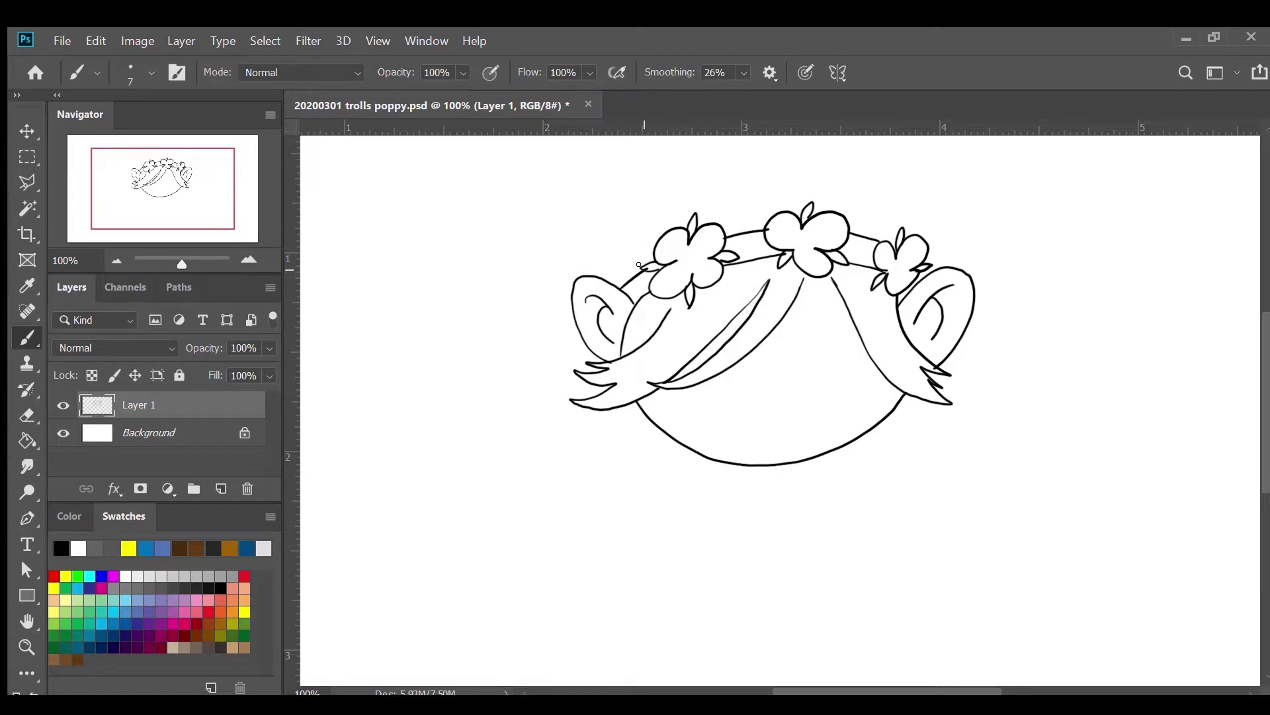
drag(900, 288, 928, 260)
Step: Scale the whole head drawing down, reposition it on the canvas, and clear the selection
click(25, 159)
mouse_move(532, 174)
mouse_down()
mouse_move(978, 431)
mouse_move(1039, 514)
mouse_up()
click(26, 135)
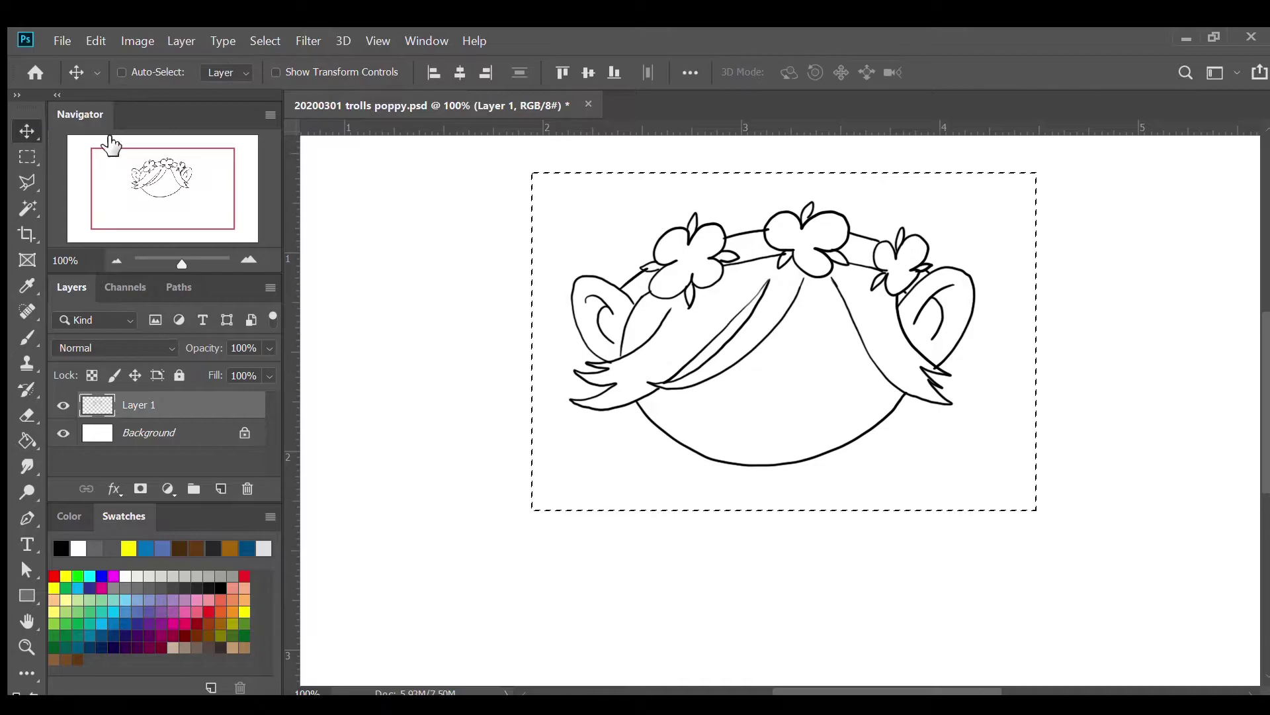
key(ctrl)
key(ctrl+t)
mouse_move(534, 176)
mouse_down()
mouse_move(741, 263)
mouse_move(692, 252)
mouse_move(718, 267)
mouse_up()
key(Return)
mouse_move(931, 366)
mouse_down()
mouse_move(817, 347)
mouse_move(826, 356)
mouse_up()
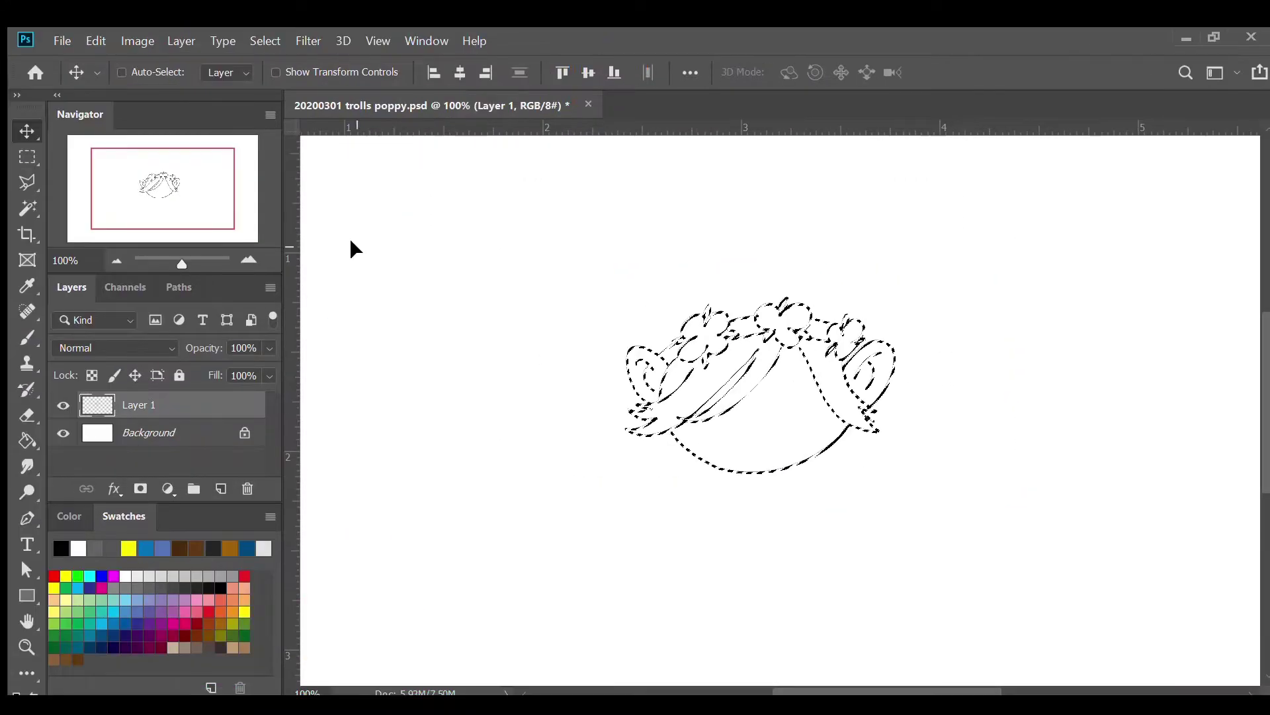
click(247, 258)
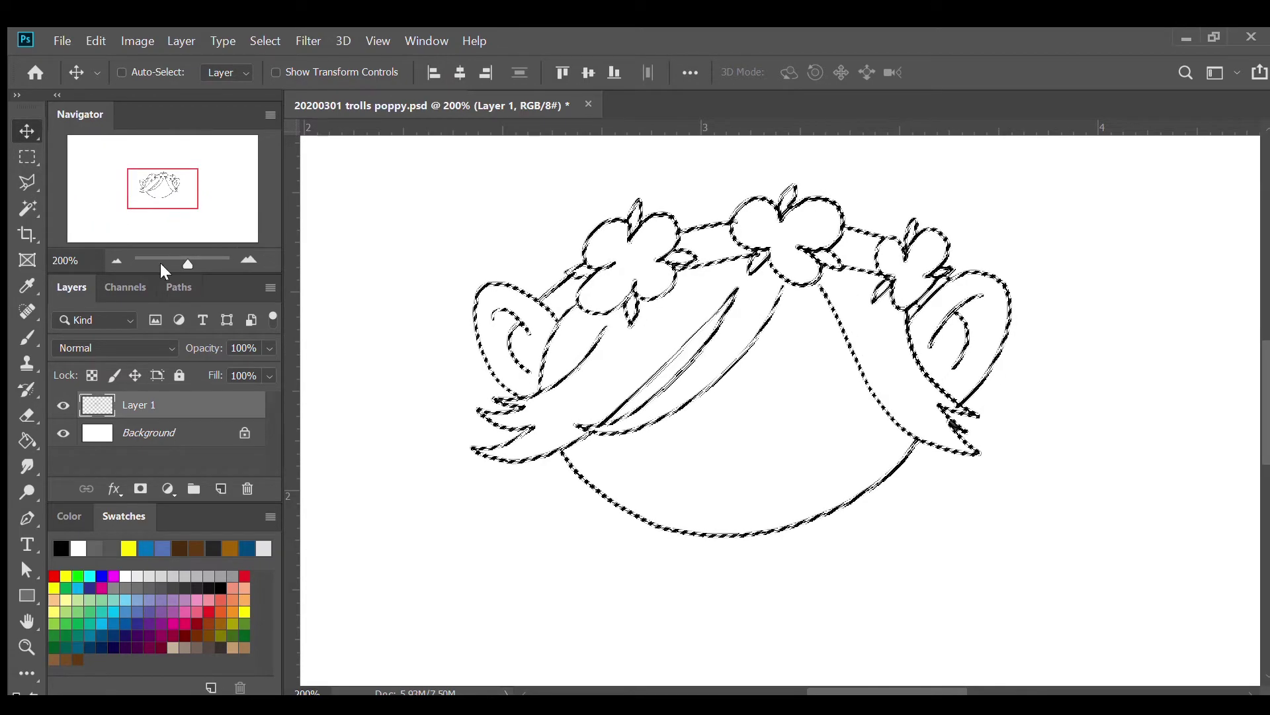
click(116, 259)
click(117, 259)
click(117, 259)
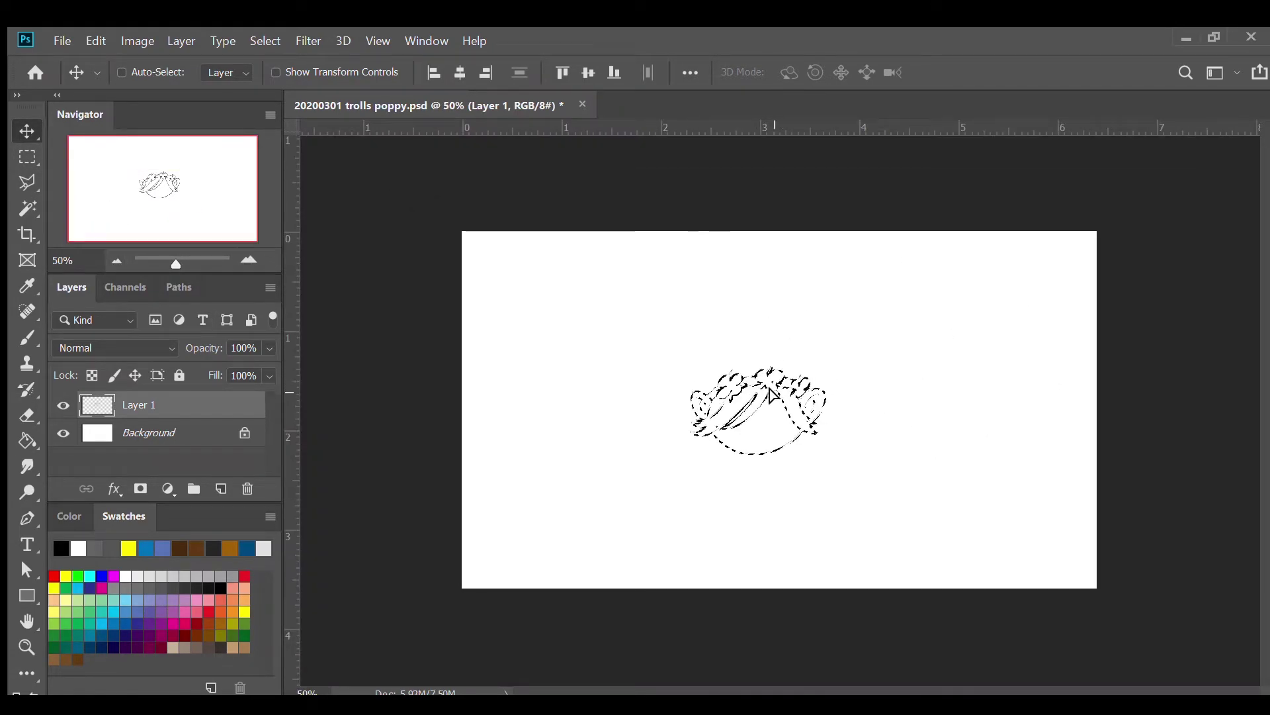
click(26, 185)
click(759, 354)
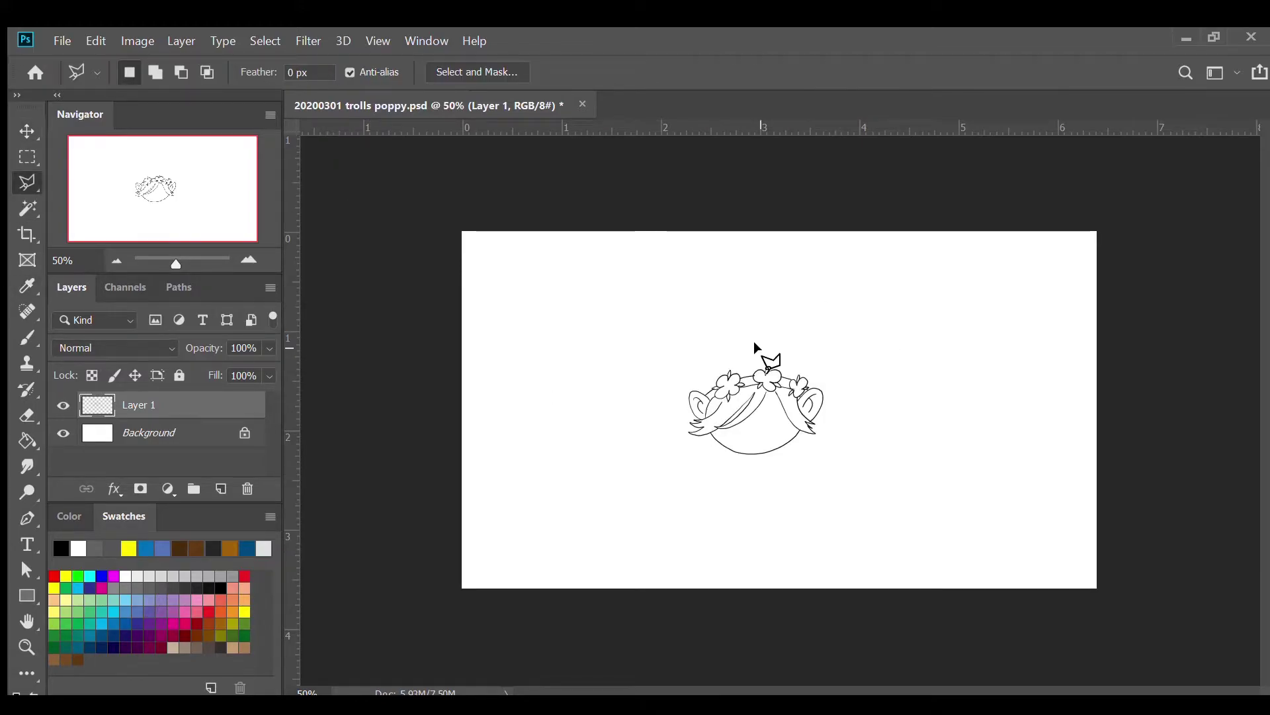
Step: With a size 6 brush, draw the top of the hair above the flower headband and a small hair tie on its crown
click(248, 259)
click(248, 259)
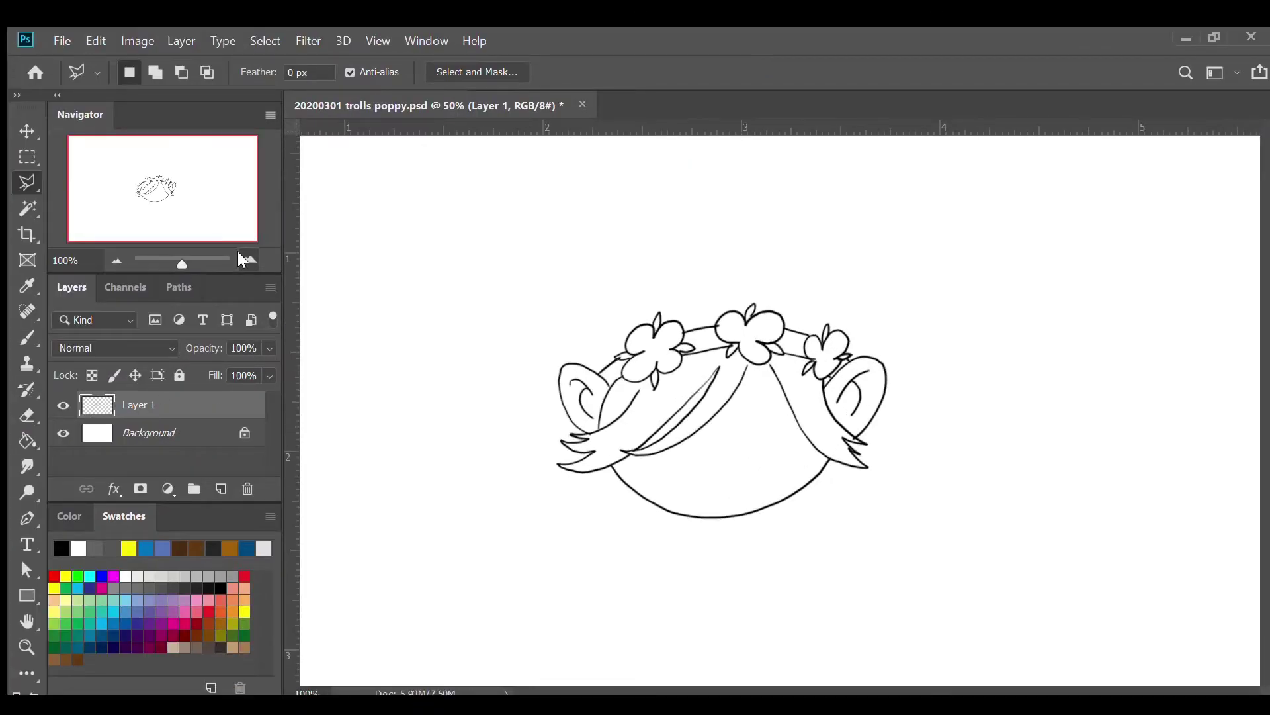
click(248, 259)
scroll(566, 249, up, 3)
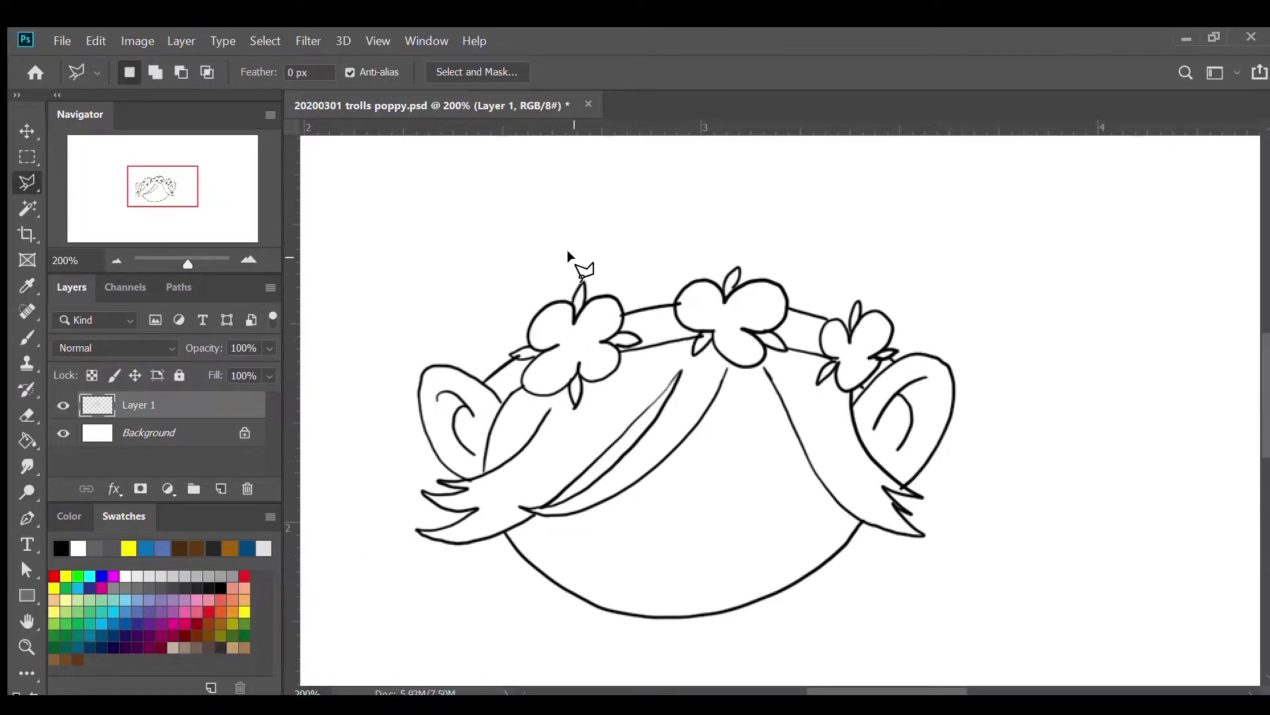
click(27, 337)
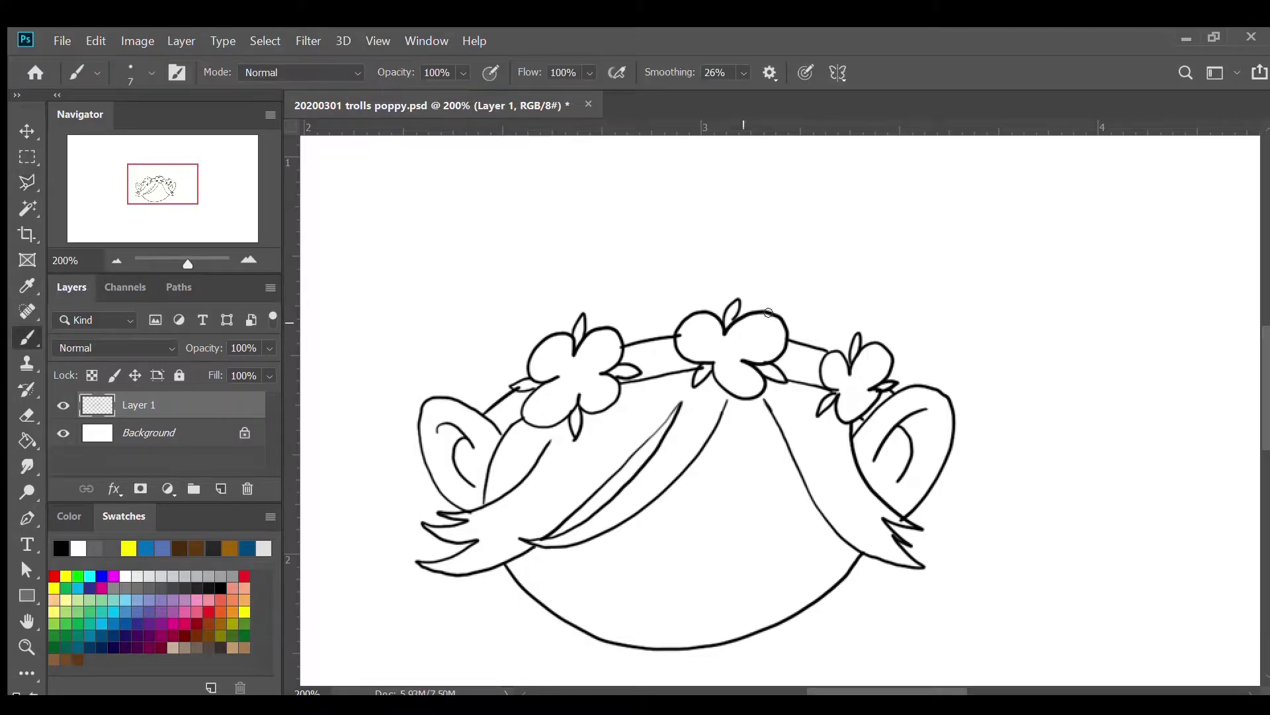
key(bracketleft)
mouse_move(484, 412)
mouse_down()
mouse_move(487, 325)
mouse_move(518, 294)
mouse_move(561, 266)
mouse_move(668, 244)
mouse_move(835, 258)
mouse_move(878, 283)
mouse_move(898, 387)
mouse_up()
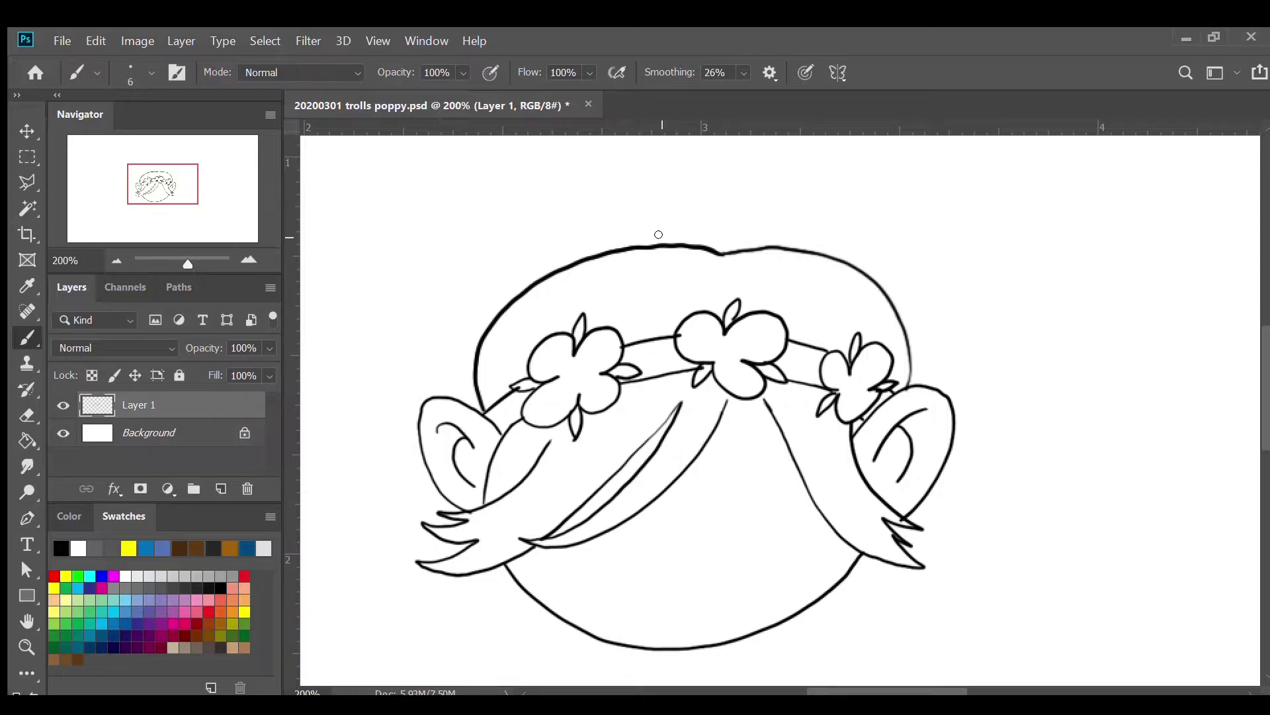
mouse_move(649, 243)
mouse_down()
mouse_move(679, 214)
mouse_move(765, 217)
mouse_move(775, 239)
mouse_up()
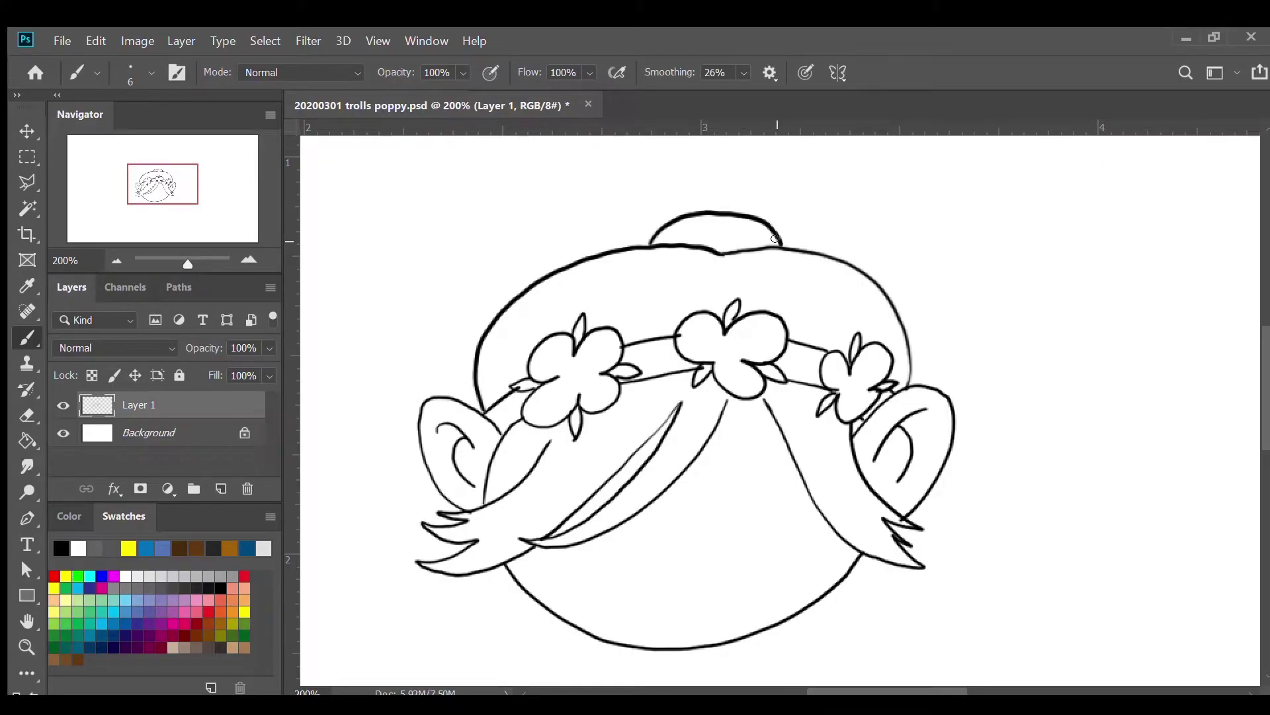
Step: Draw the outline of a tall, spiky ponytail fanning out from the hair tie
click(110, 253)
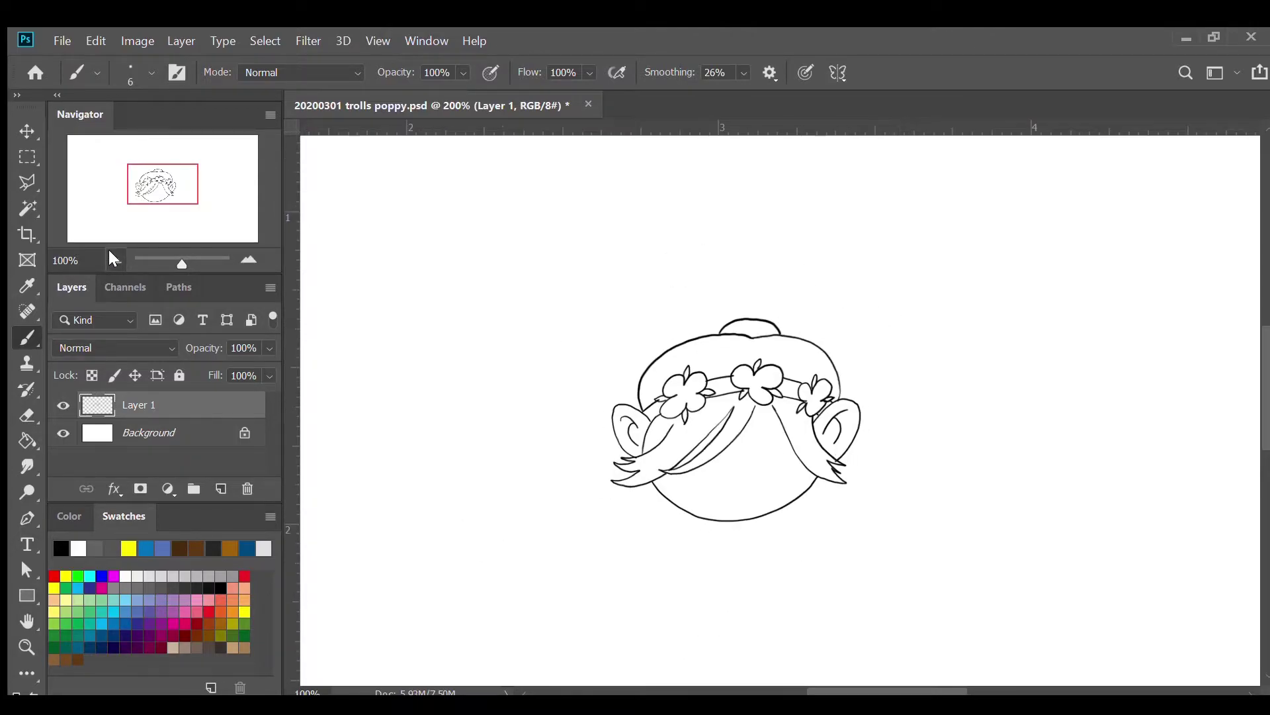
click(110, 253)
click(242, 255)
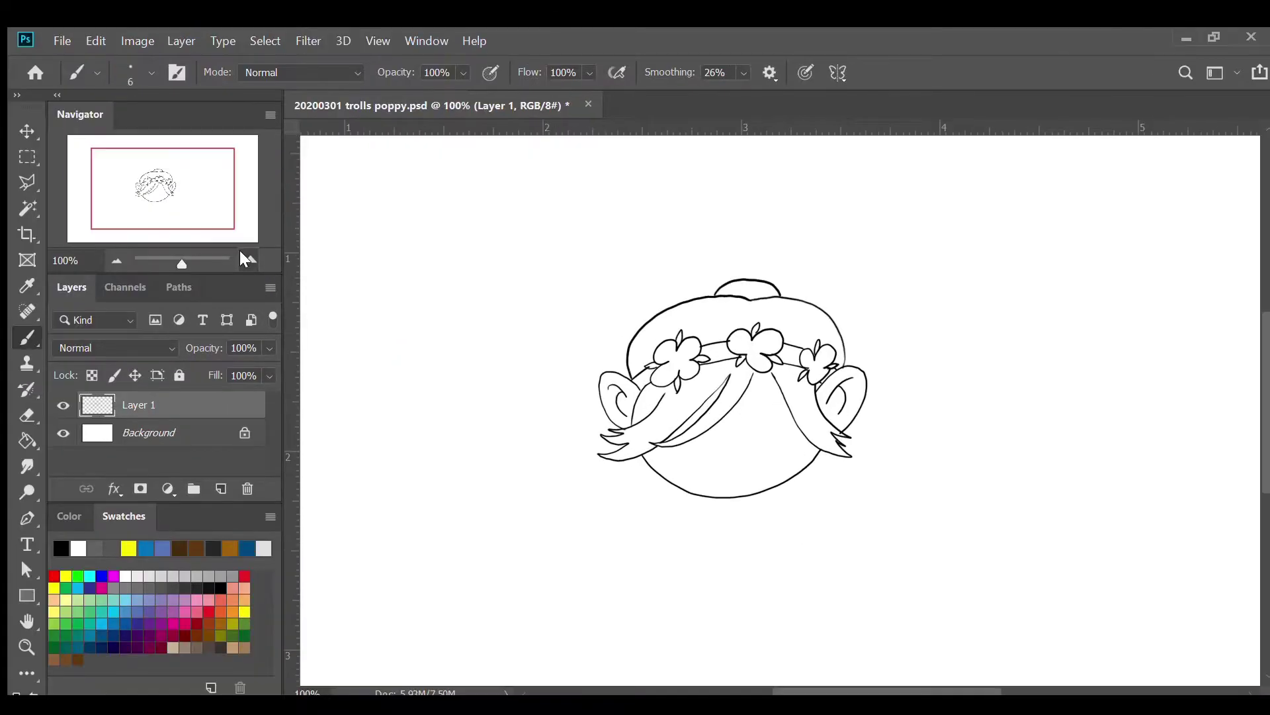
scroll(641, 244, up, 2)
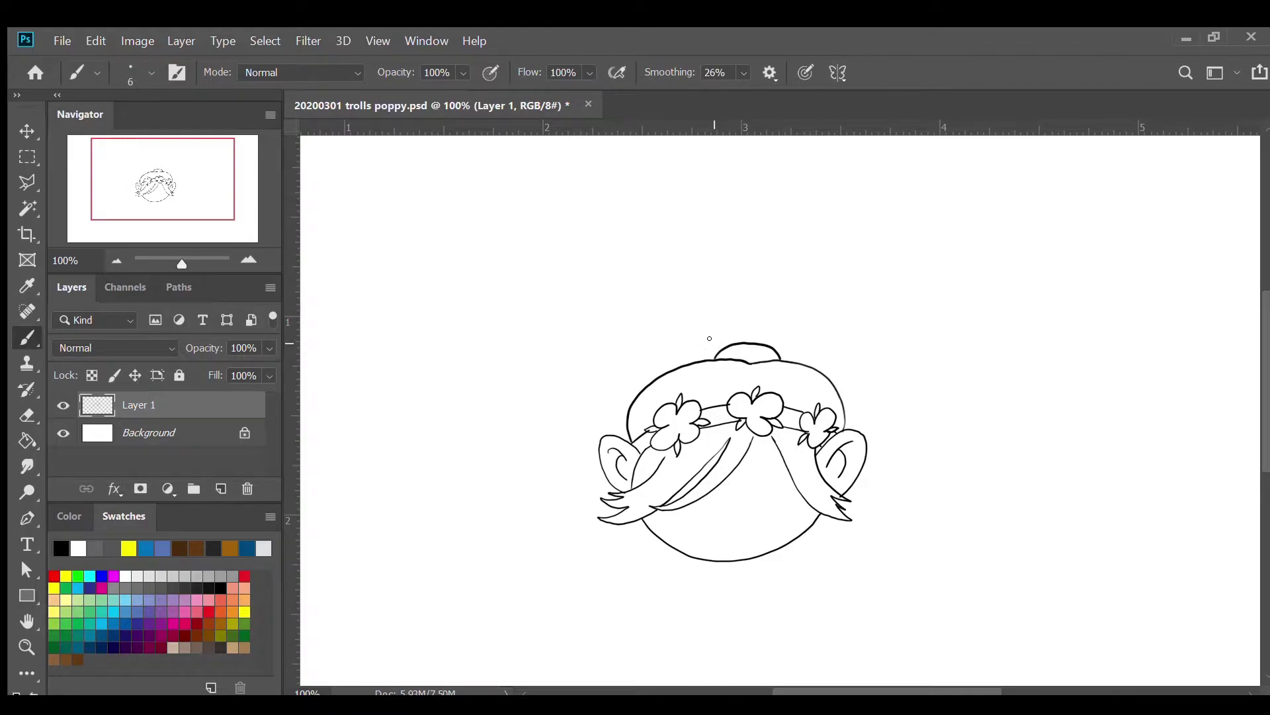
mouse_move(715, 347)
mouse_down()
mouse_move(697, 303)
mouse_move(668, 291)
mouse_move(644, 330)
mouse_up()
mouse_move(687, 273)
mouse_down()
mouse_move(635, 286)
mouse_move(666, 255)
mouse_move(703, 253)
mouse_move(657, 235)
mouse_move(710, 243)
mouse_up()
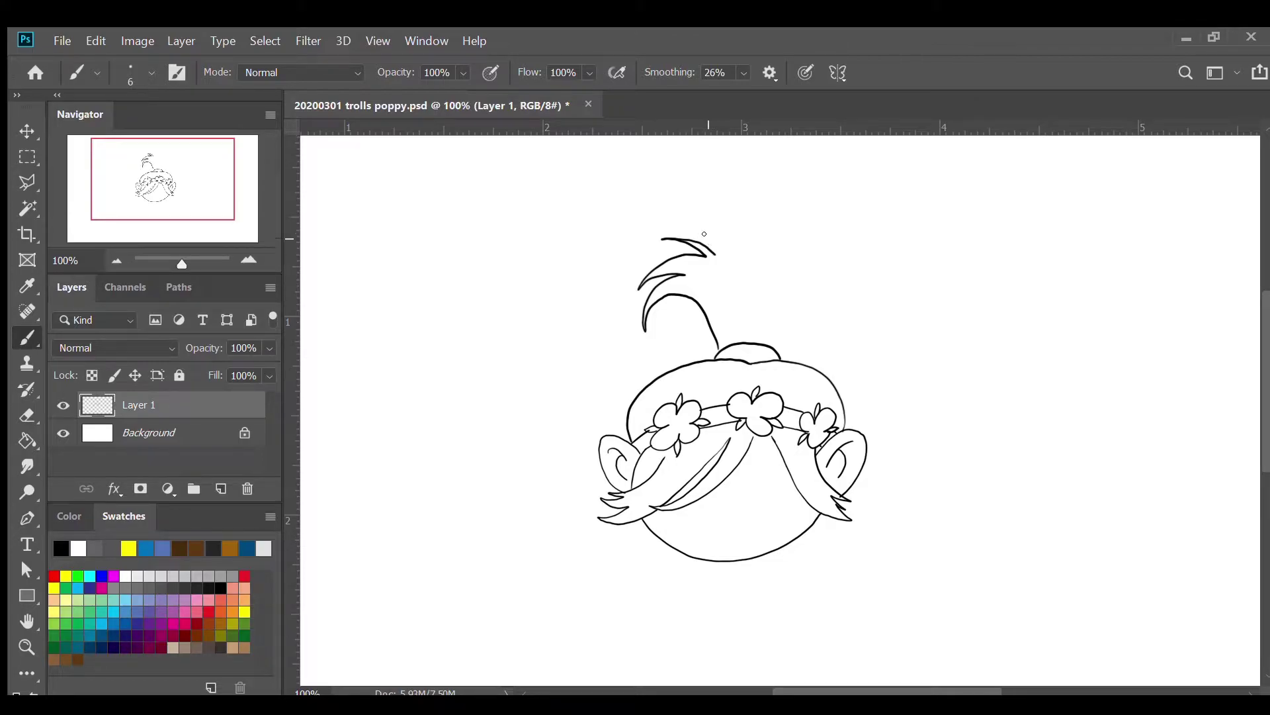
mouse_move(702, 231)
mouse_down()
mouse_move(656, 210)
mouse_move(639, 221)
mouse_move(657, 202)
mouse_move(723, 217)
mouse_up()
mouse_move(710, 196)
mouse_down()
mouse_move(723, 217)
mouse_move(663, 180)
mouse_move(744, 178)
mouse_move(762, 199)
mouse_move(811, 143)
mouse_move(781, 195)
mouse_move(821, 168)
mouse_move(872, 170)
mouse_move(834, 178)
mouse_move(820, 198)
mouse_up()
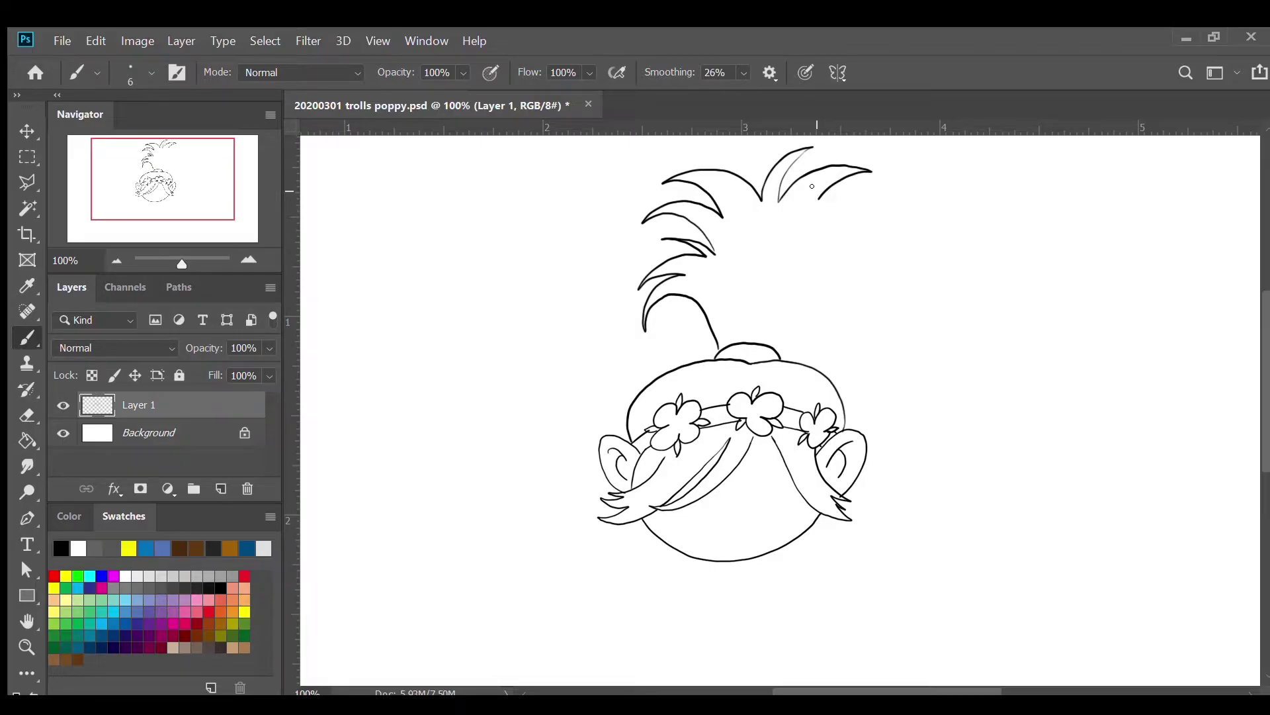
mouse_move(817, 195)
mouse_down()
mouse_move(855, 181)
mouse_move(884, 193)
mouse_move(892, 203)
mouse_move(832, 212)
mouse_move(822, 222)
mouse_move(864, 217)
mouse_move(827, 223)
mouse_move(827, 235)
mouse_move(876, 230)
mouse_move(907, 254)
mouse_move(833, 259)
mouse_move(824, 266)
mouse_move(881, 275)
mouse_move(886, 288)
mouse_move(848, 282)
mouse_move(870, 311)
mouse_move(814, 306)
mouse_move(772, 344)
mouse_up()
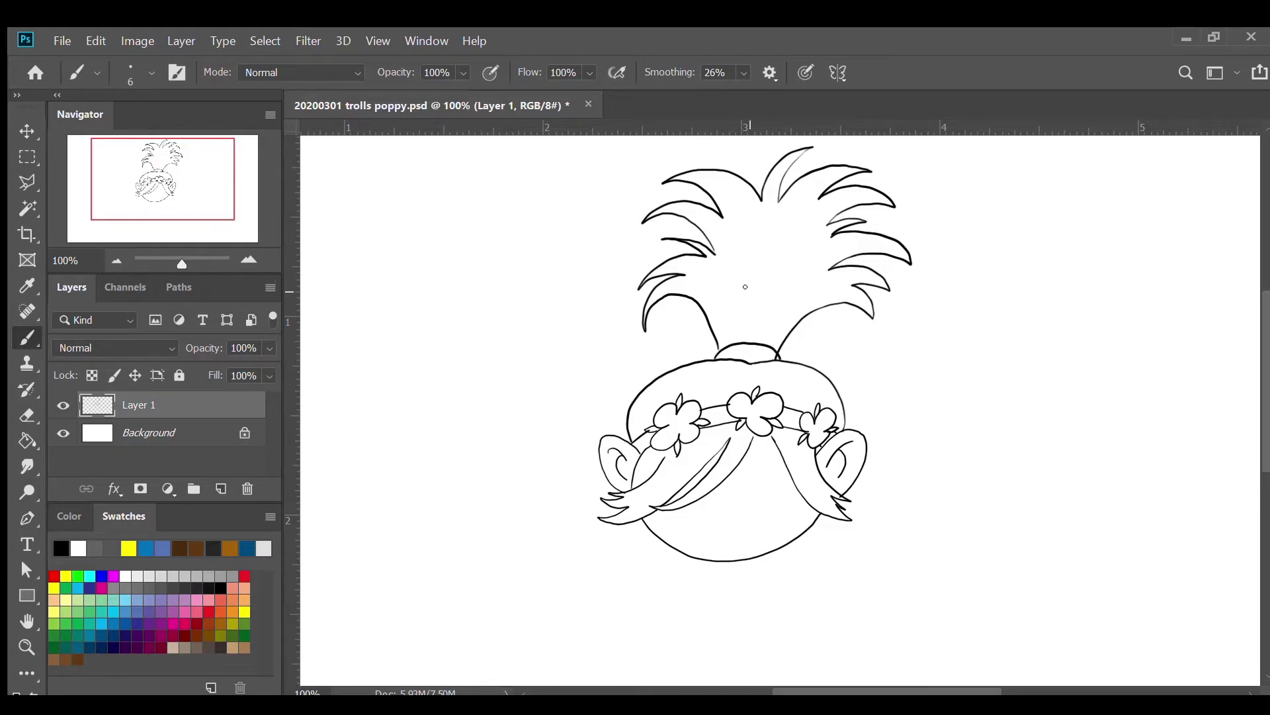
Step: Add fine strand lines inside the ponytail, the top of the hair, and the side-swept locks
drag(747, 305, 766, 221)
drag(765, 316, 827, 215)
mouse_move(701, 266)
mouse_down()
mouse_move(733, 328)
mouse_move(704, 289)
mouse_move(724, 320)
mouse_up()
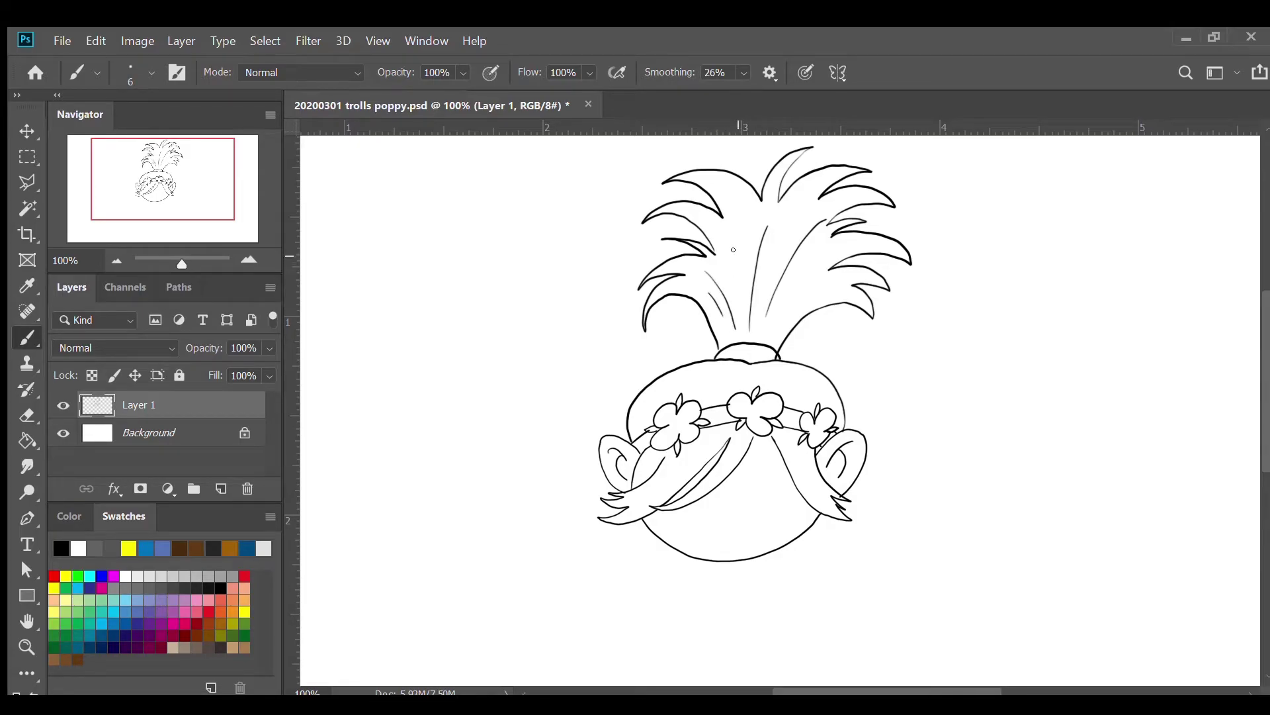
mouse_move(737, 250)
mouse_down()
mouse_move(745, 289)
mouse_move(814, 274)
mouse_move(803, 295)
mouse_move(765, 278)
mouse_move(736, 323)
mouse_up()
mouse_move(708, 361)
mouse_down()
mouse_move(679, 403)
mouse_move(721, 392)
mouse_move(806, 410)
mouse_move(818, 392)
mouse_up()
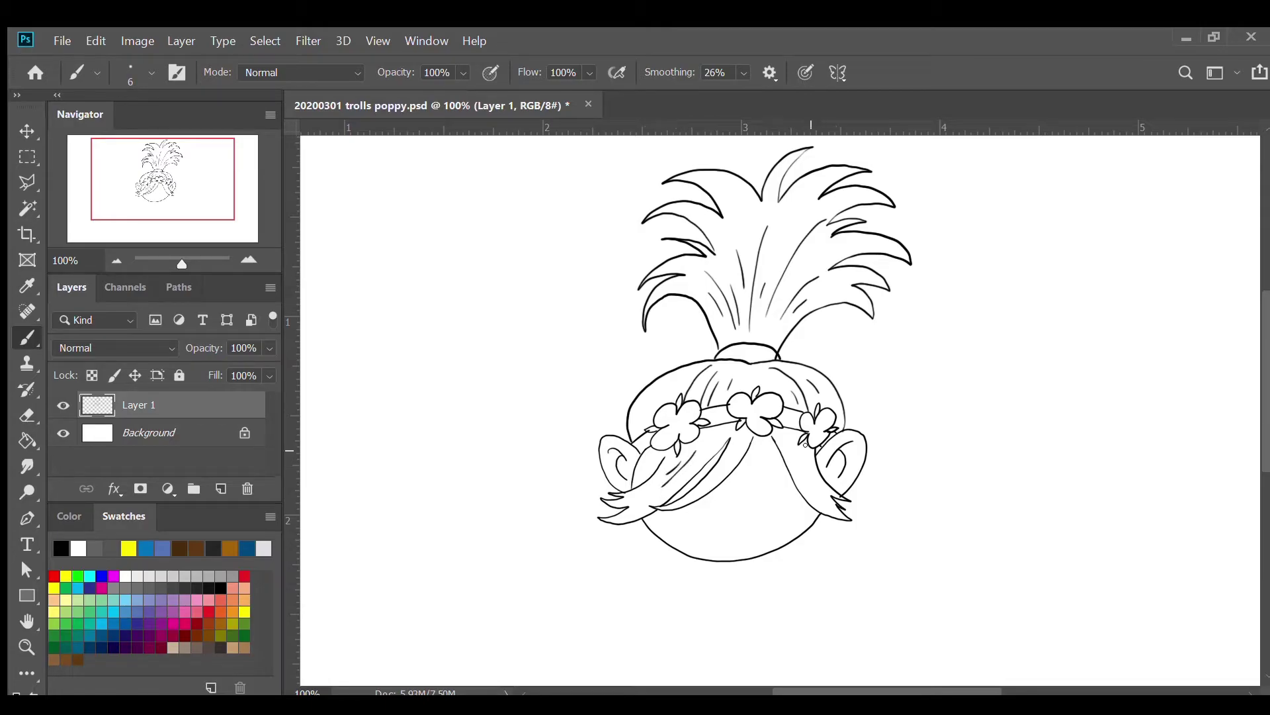
drag(788, 442, 803, 469)
Step: Draw a small oval with a flattened bottom on the face, just below the parting of the hair locks
click(247, 259)
drag(181, 205, 185, 215)
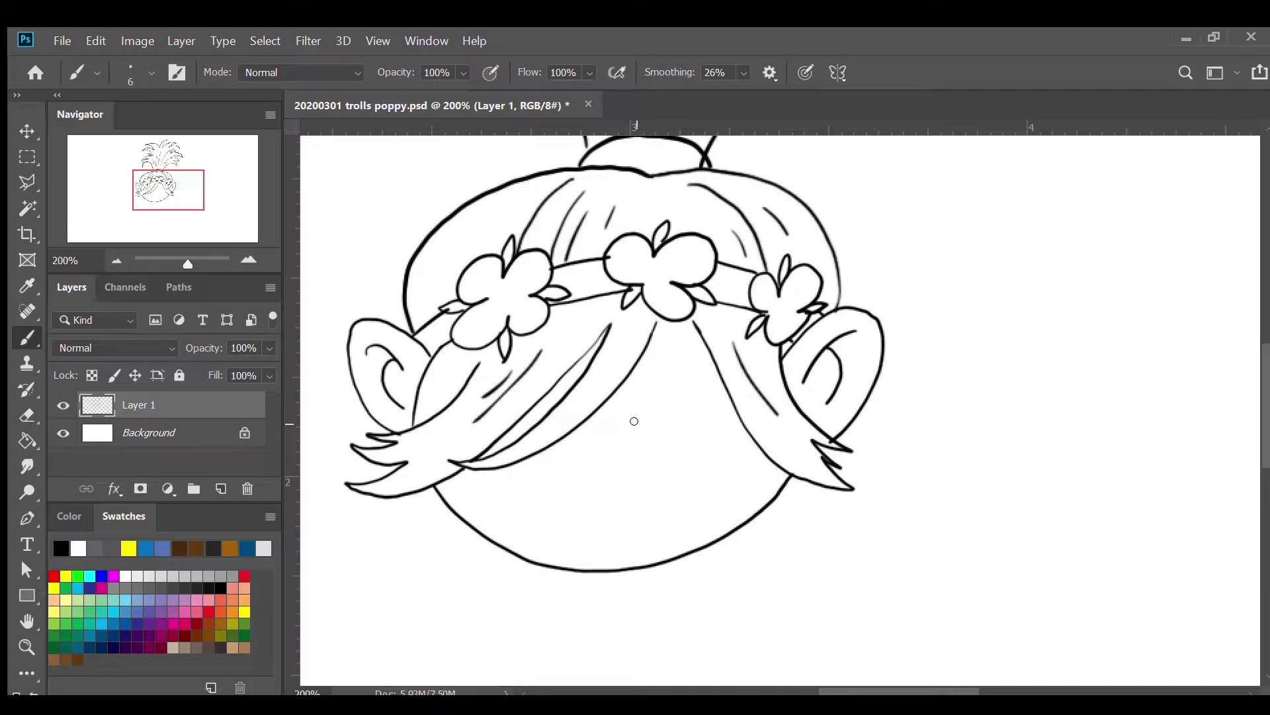
mouse_move(633, 423)
mouse_down()
mouse_move(642, 389)
mouse_move(668, 387)
mouse_move(684, 422)
mouse_move(655, 443)
mouse_move(631, 422)
mouse_up()
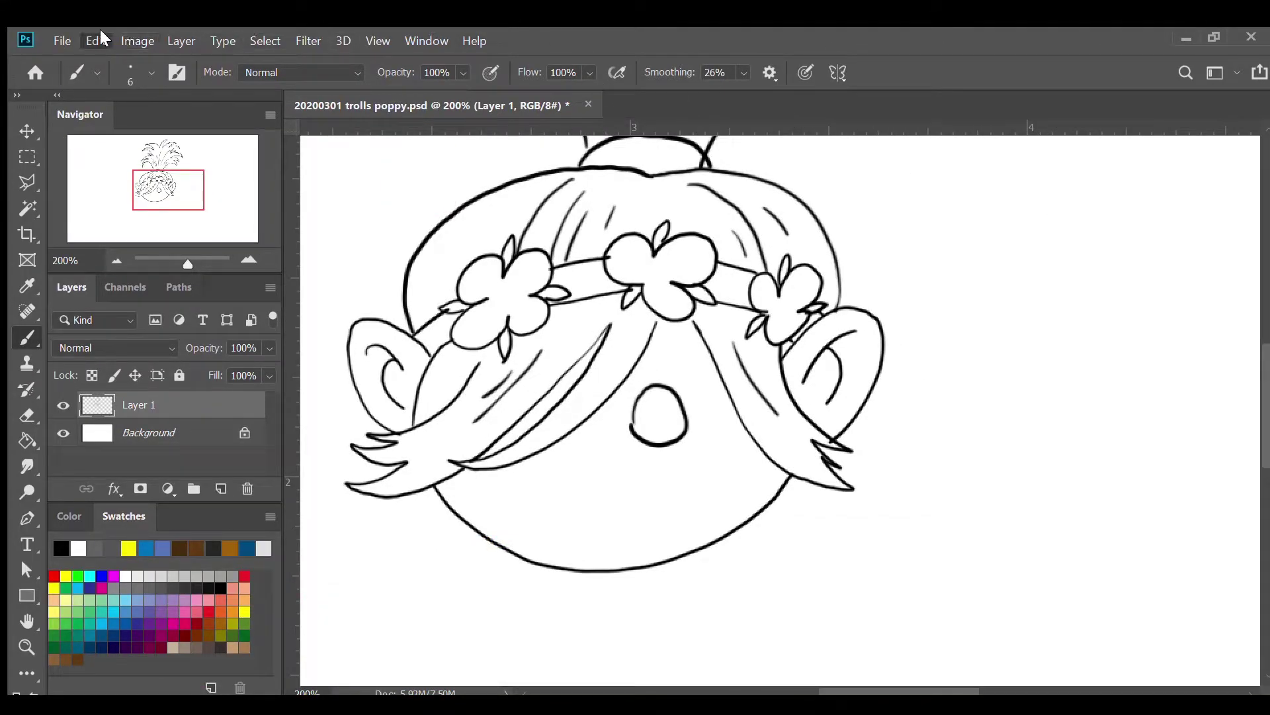
key(ctrl+z)
mouse_move(635, 427)
mouse_down()
mouse_move(635, 405)
mouse_move(665, 383)
mouse_move(686, 412)
mouse_move(674, 433)
mouse_move(636, 437)
mouse_move(634, 401)
mouse_up()
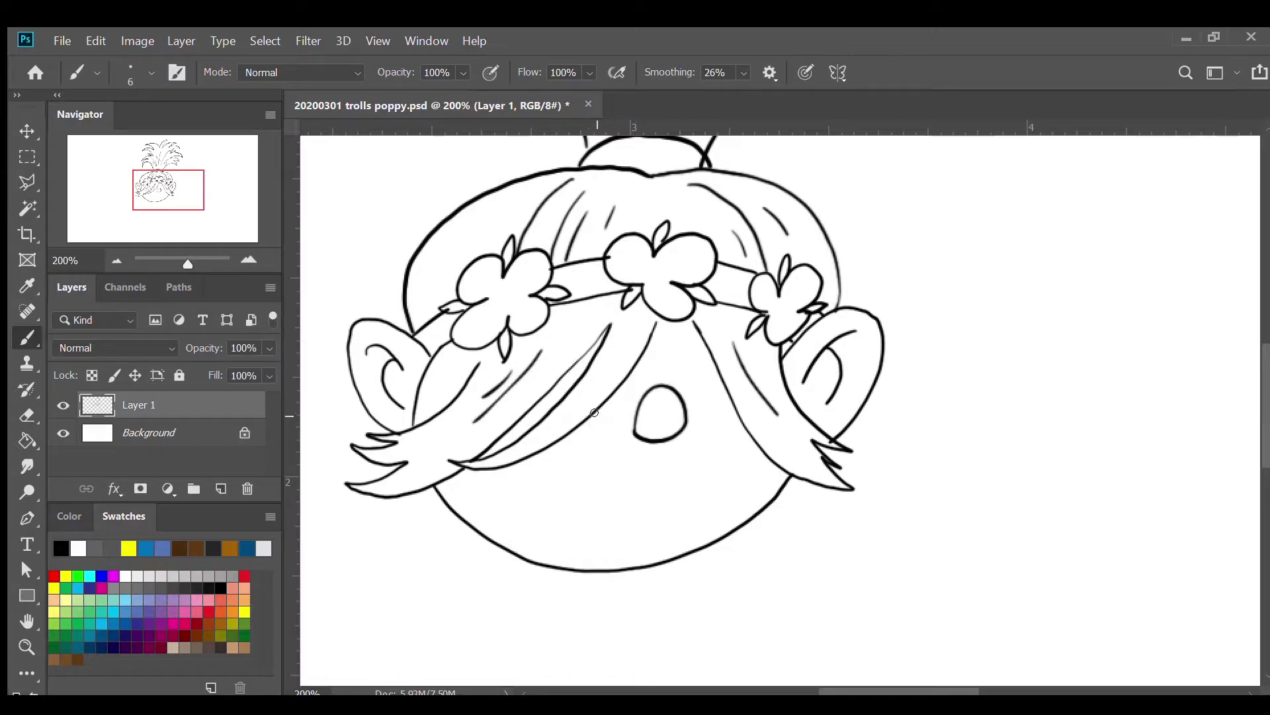
Step: Draw a second eye partly hidden by the side-swept hair lock, and give both eyes round irises and dark pupils with highlights
mouse_move(601, 412)
mouse_down()
mouse_move(592, 445)
mouse_move(560, 442)
mouse_up()
click(243, 256)
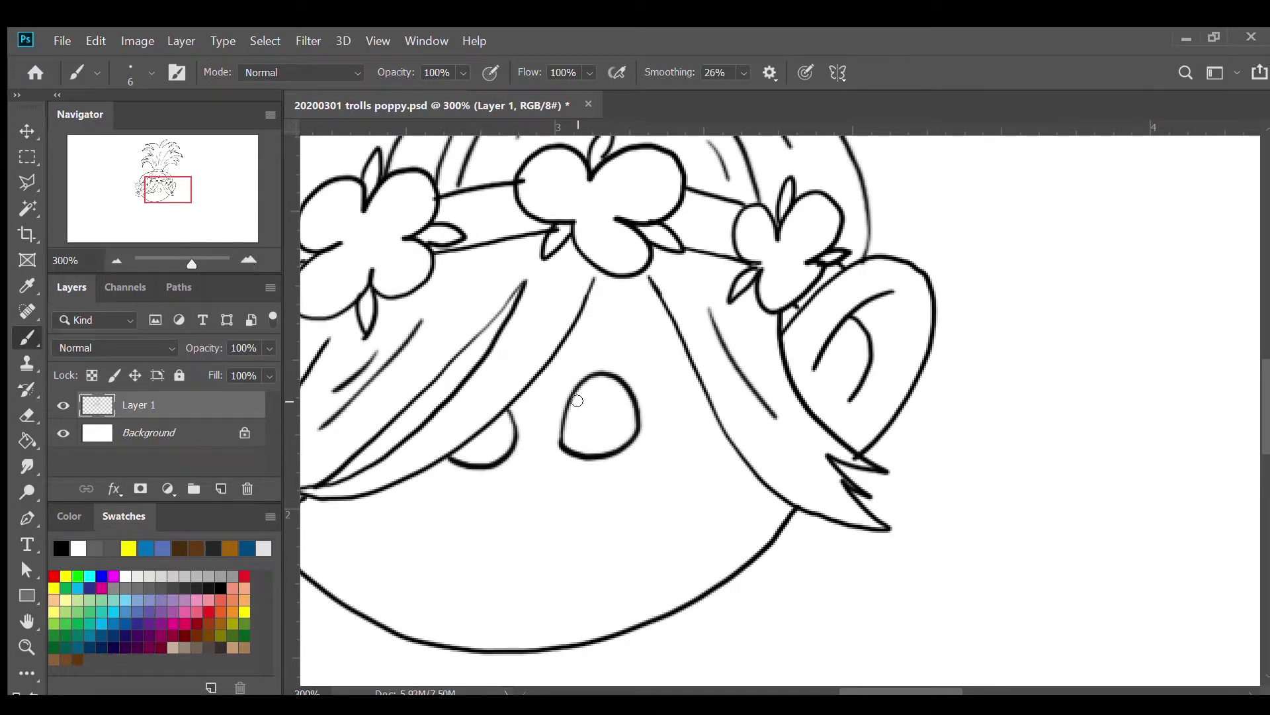
mouse_move(577, 411)
mouse_down()
mouse_move(591, 441)
mouse_move(606, 434)
mouse_move(601, 402)
mouse_move(575, 421)
mouse_up()
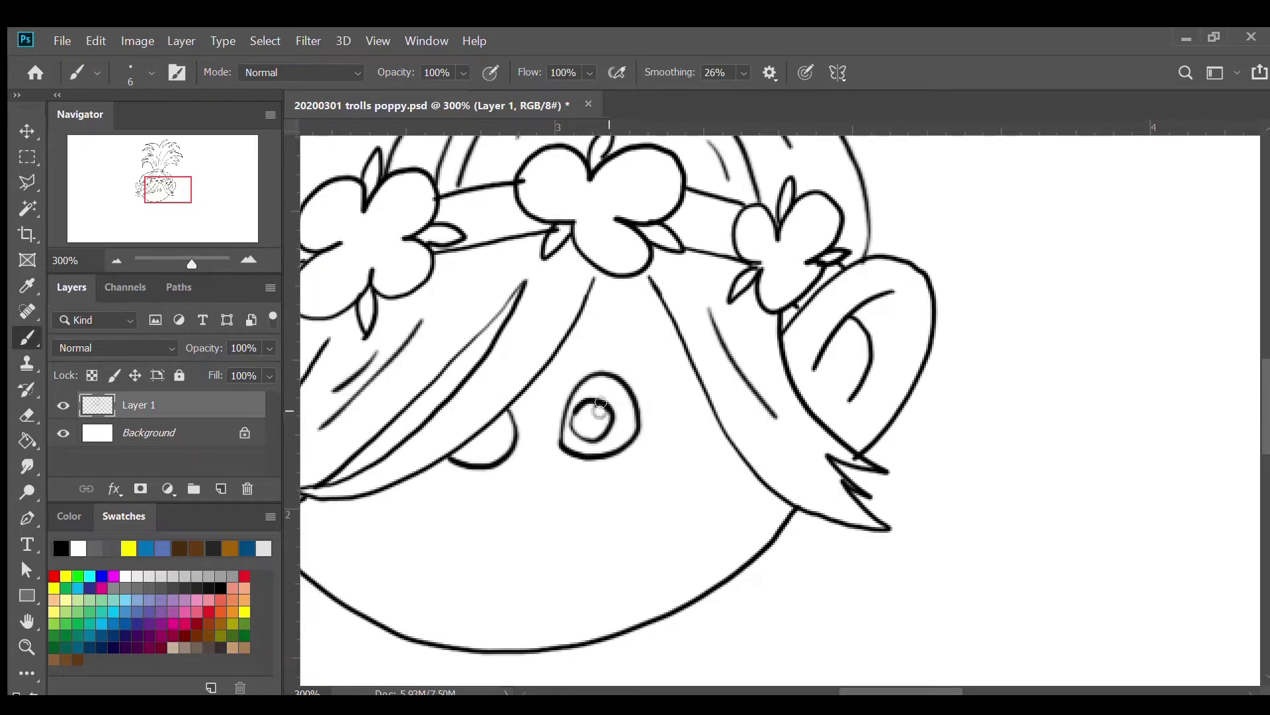
mouse_move(592, 415)
mouse_down()
mouse_move(577, 423)
mouse_move(603, 433)
mouse_up()
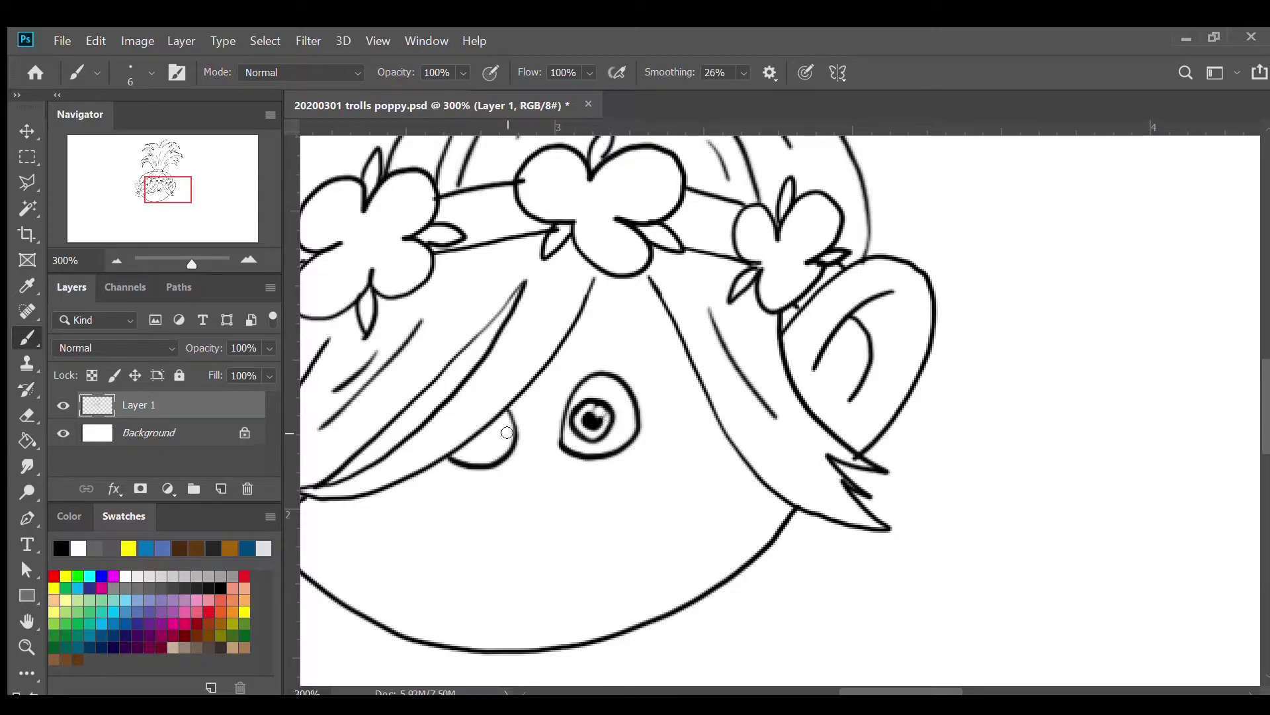
mouse_move(481, 435)
mouse_down()
mouse_move(486, 450)
mouse_move(506, 430)
mouse_move(492, 414)
mouse_move(490, 424)
mouse_up()
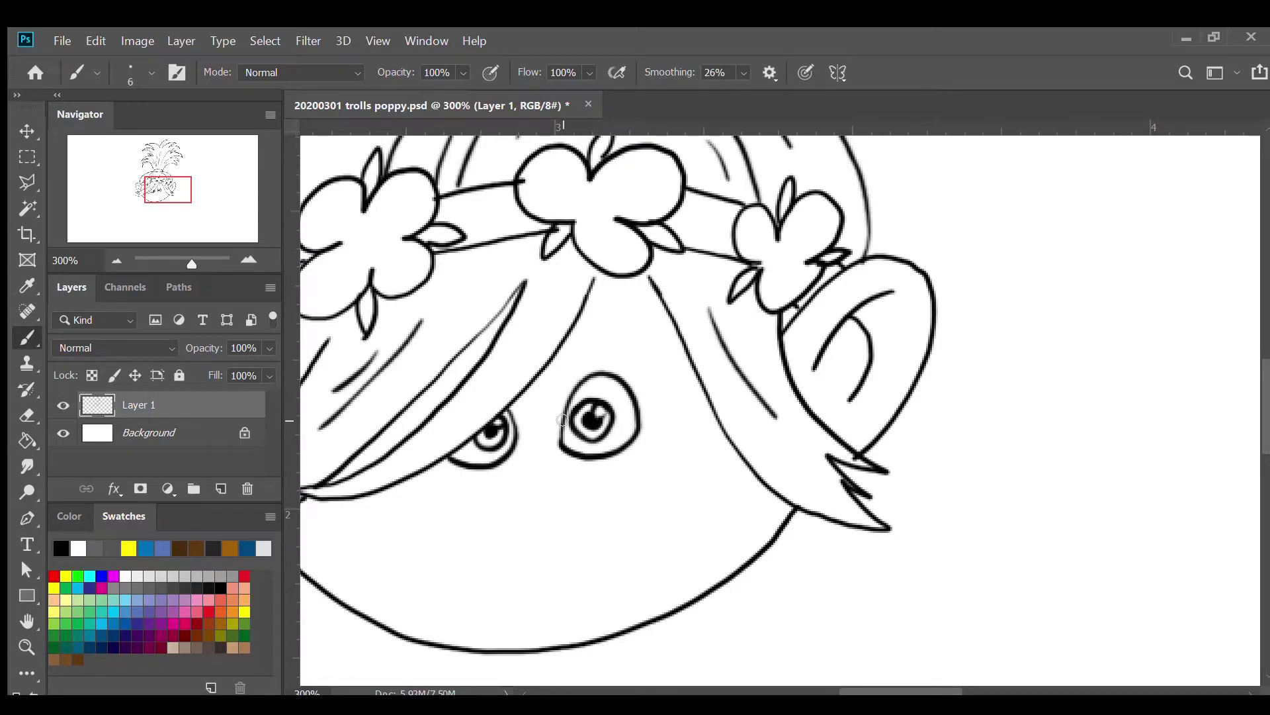
Step: Thicken the outline of the fully visible eye and add three short, pointed lashes at its outer corner
mouse_move(559, 440)
mouse_down()
mouse_move(586, 377)
mouse_move(567, 405)
mouse_move(605, 376)
mouse_move(636, 410)
mouse_move(581, 382)
mouse_move(606, 374)
mouse_move(634, 397)
mouse_move(640, 416)
mouse_move(600, 375)
mouse_move(628, 391)
mouse_move(639, 428)
mouse_move(568, 424)
mouse_move(560, 444)
mouse_move(562, 381)
mouse_move(500, 418)
mouse_move(508, 404)
mouse_move(519, 429)
mouse_move(510, 411)
mouse_move(507, 442)
mouse_up()
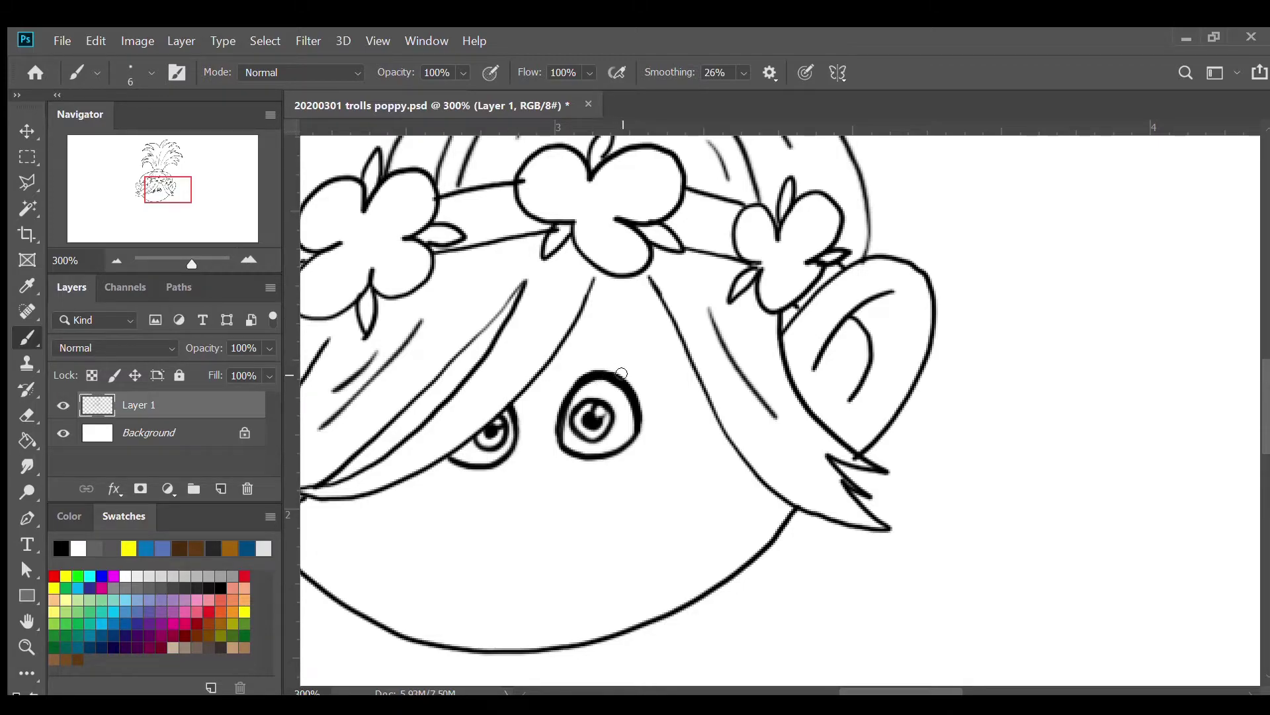
drag(626, 374, 631, 388)
mouse_move(629, 388)
mouse_down()
mouse_move(643, 372)
mouse_move(655, 404)
mouse_up()
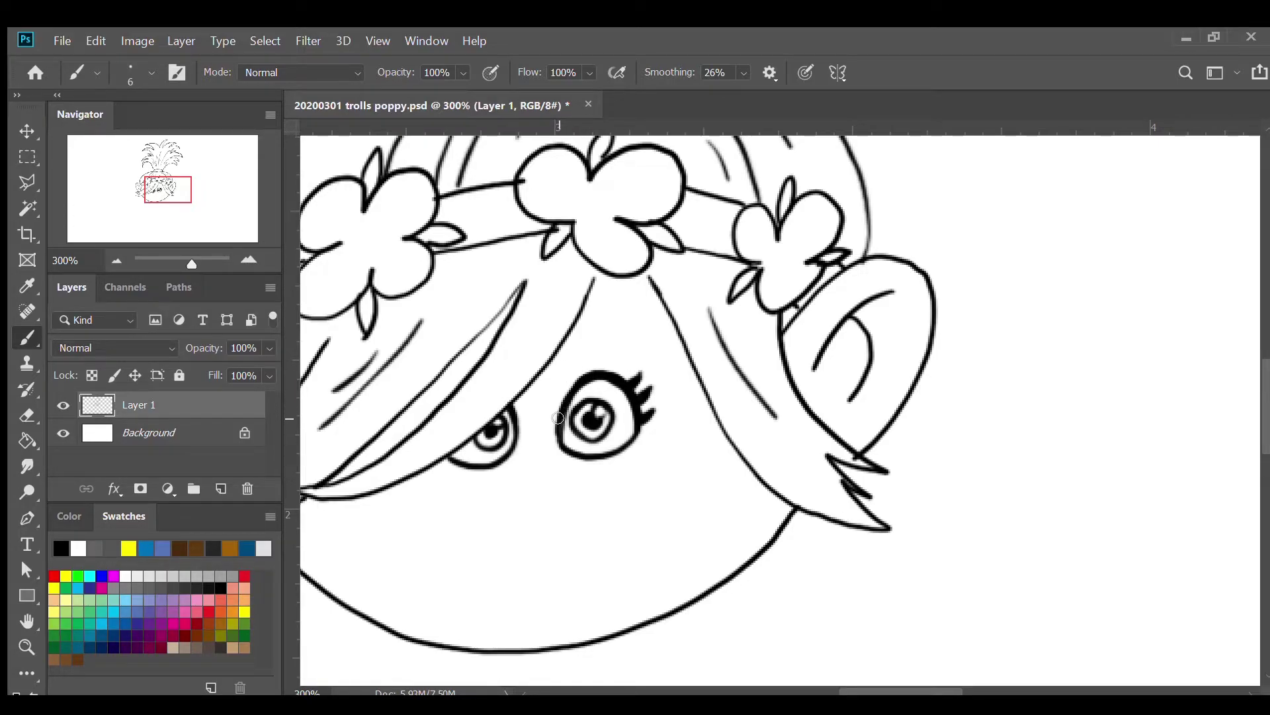
Step: Draw an eyelid crease arching over the fully visible eye and a curved, tapered eyebrow above it
mouse_move(557, 418)
mouse_down()
mouse_move(595, 351)
mouse_move(614, 353)
mouse_move(635, 395)
mouse_up()
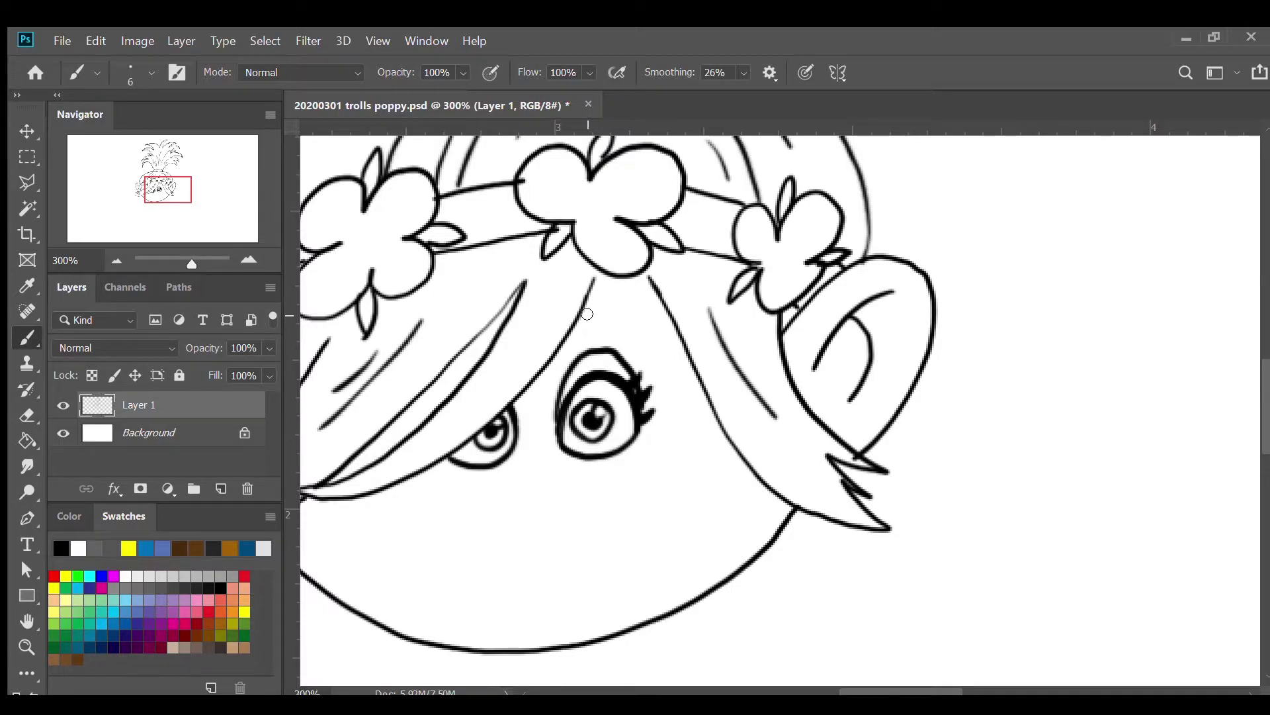
drag(580, 318, 649, 336)
mouse_move(580, 316)
mouse_down()
mouse_move(600, 301)
mouse_move(632, 309)
mouse_move(651, 337)
mouse_up()
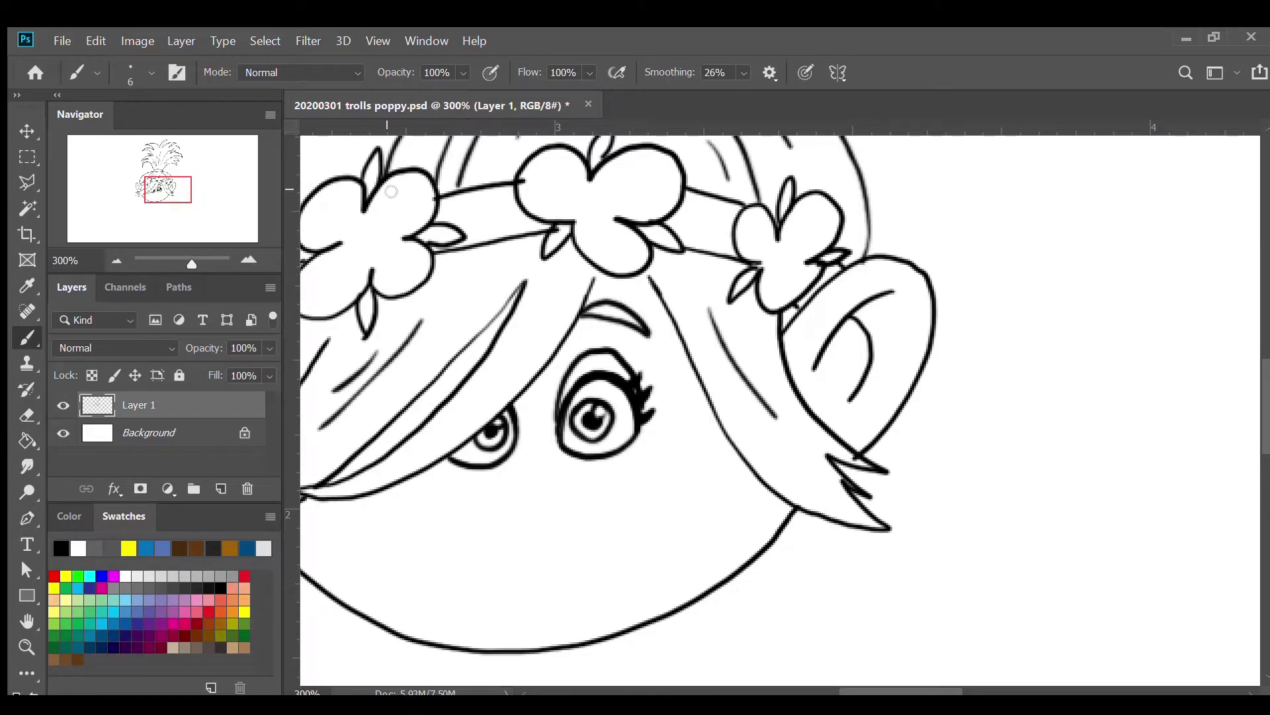
Step: Draw a wide nose below the eyes, with a wavy lower edge for the nostrils and a smooth arched top
click(237, 252)
drag(176, 198, 162, 203)
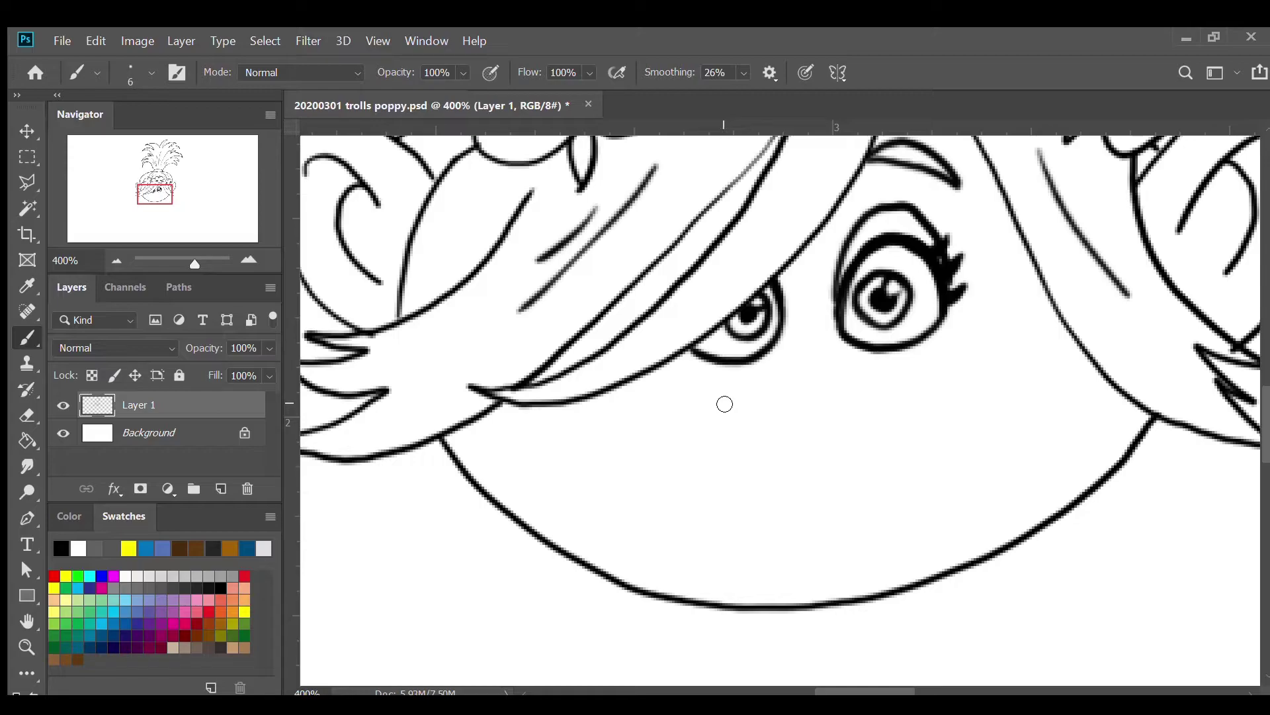
mouse_move(713, 401)
mouse_down()
mouse_move(765, 421)
mouse_move(768, 408)
mouse_up()
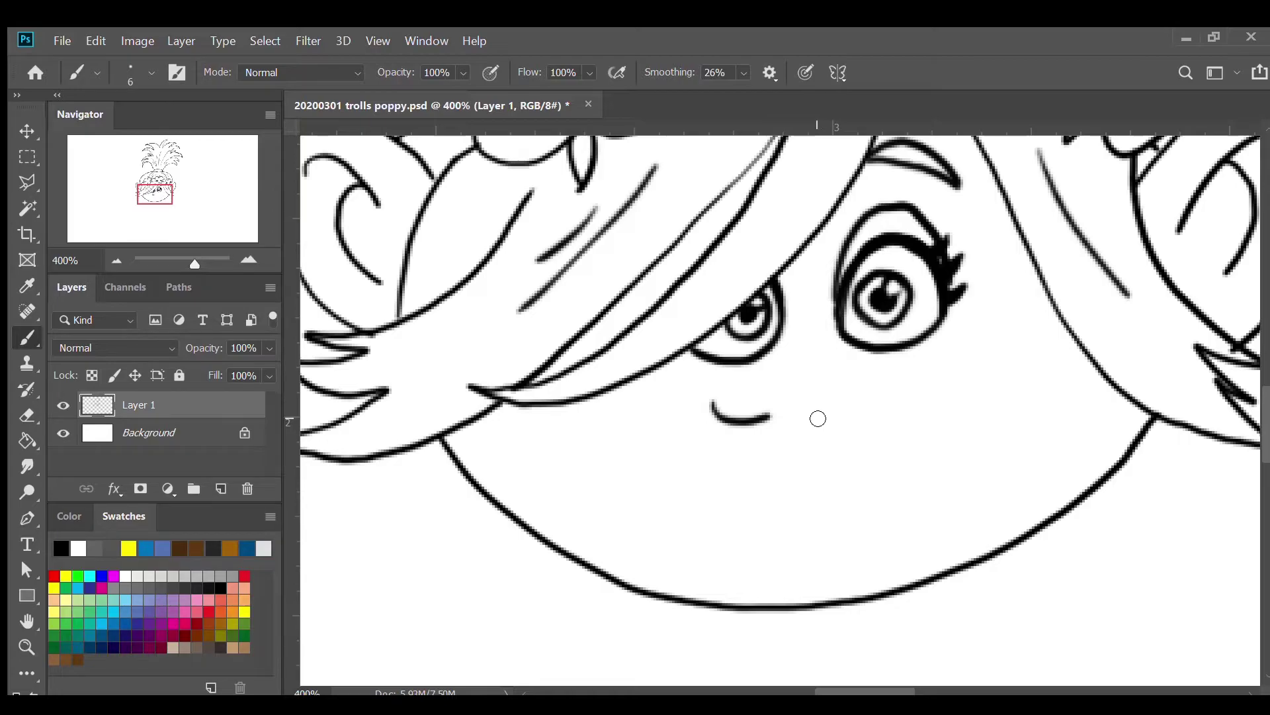
mouse_move(769, 420)
mouse_down()
mouse_move(826, 427)
mouse_move(907, 389)
mouse_move(917, 364)
mouse_up()
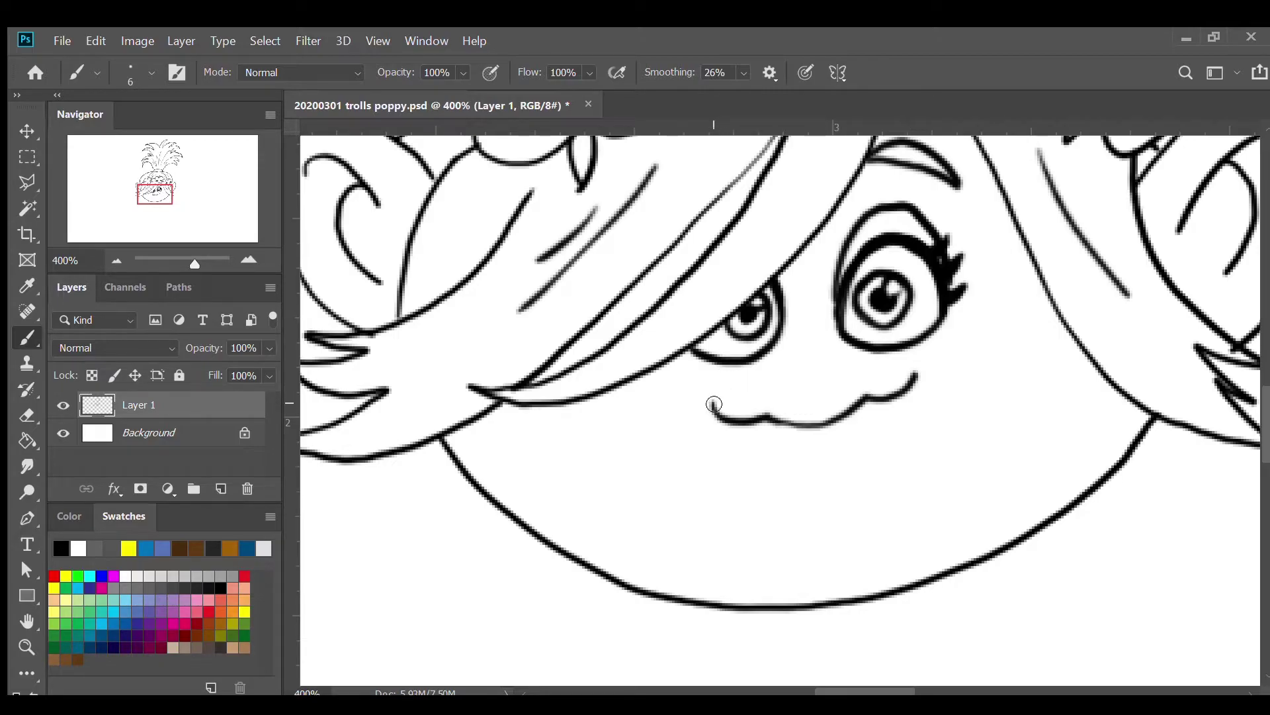
mouse_move(714, 400)
mouse_down()
mouse_move(733, 380)
mouse_move(799, 366)
mouse_move(856, 360)
mouse_move(914, 379)
mouse_up()
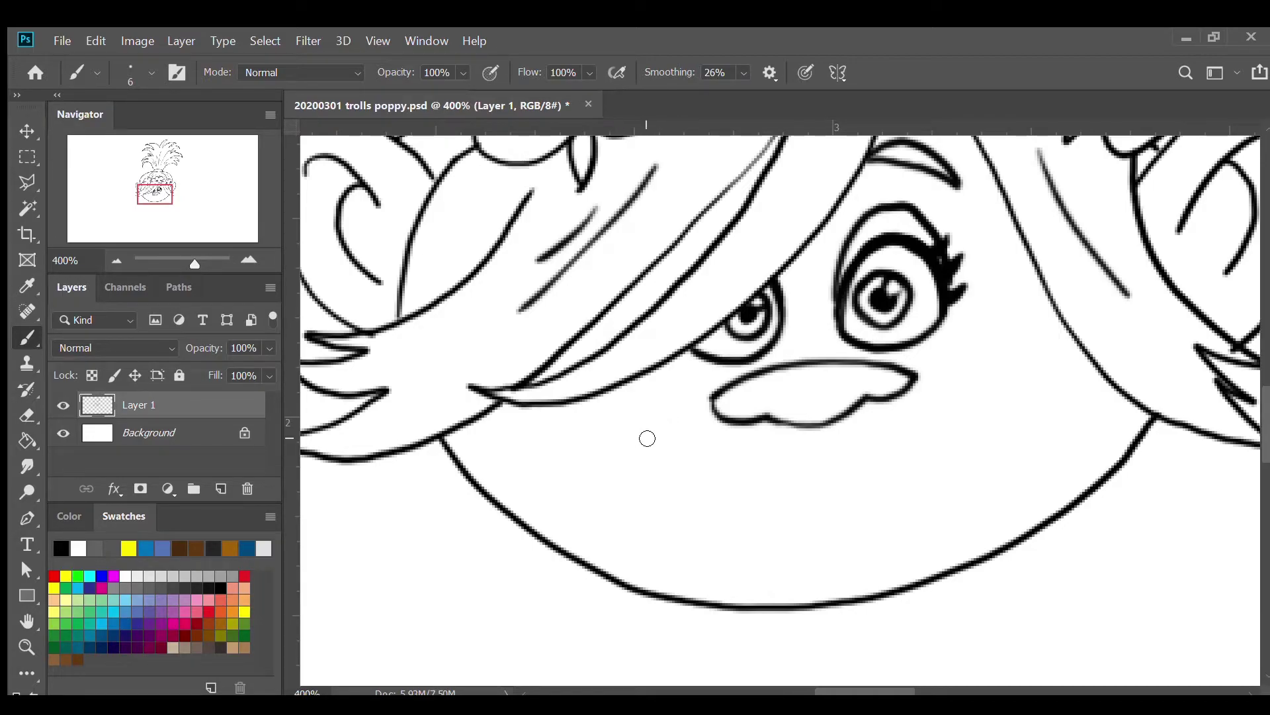
Step: Draw a wide open smile below the nose, with short corner creases, a curved upper lip line and a deep lower curve
drag(627, 453, 665, 425)
drag(966, 400, 1007, 411)
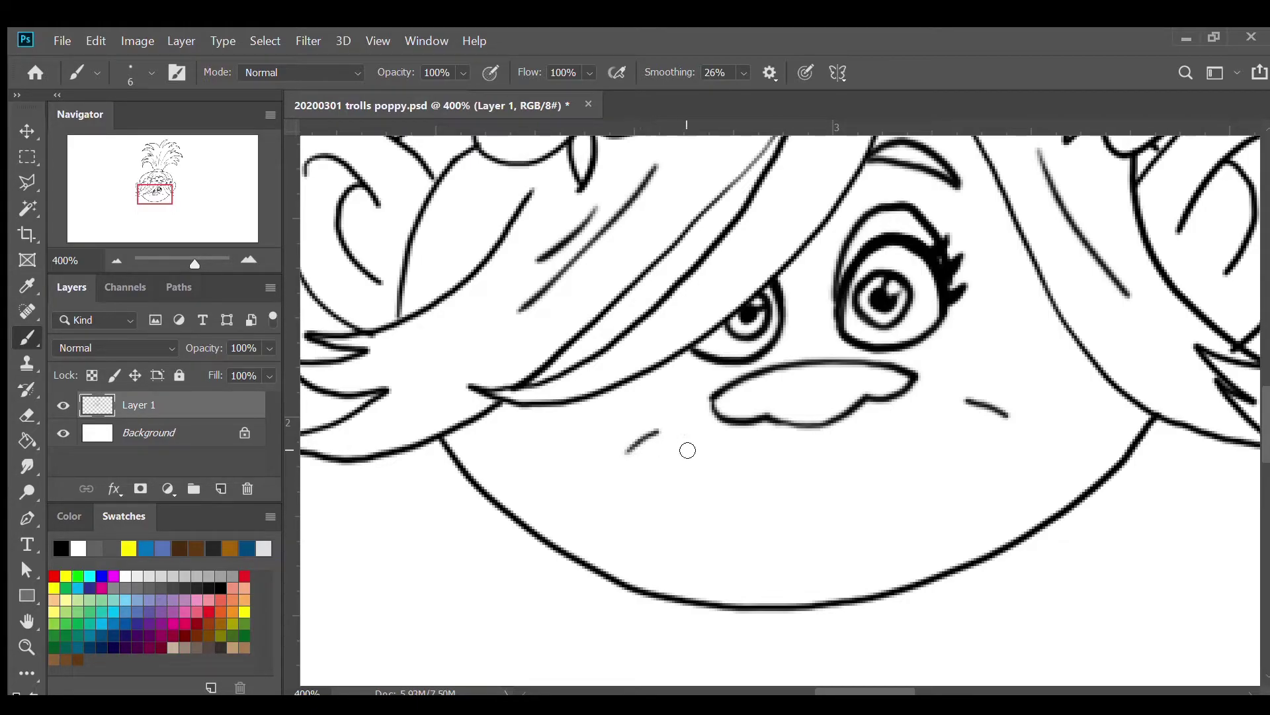
drag(632, 453, 649, 442)
mouse_move(638, 445)
mouse_down()
mouse_move(783, 459)
mouse_move(922, 434)
mouse_move(976, 401)
mouse_up()
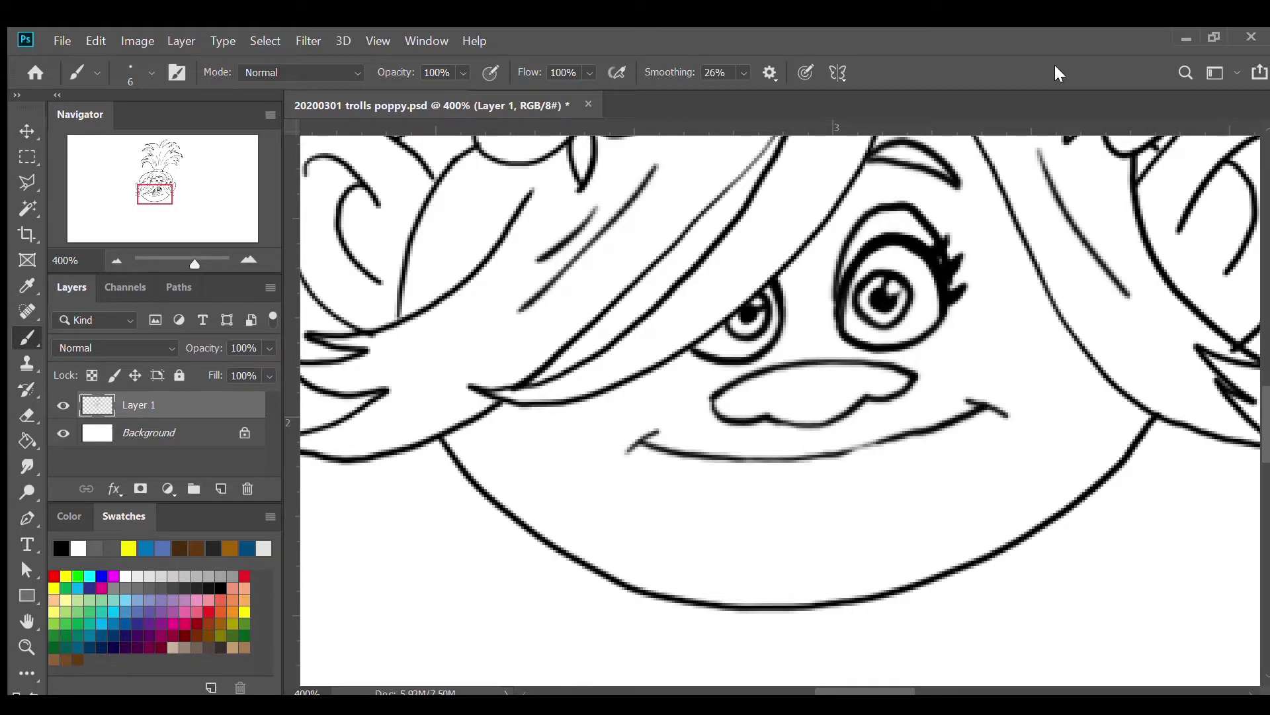
mouse_move(650, 450)
mouse_down()
mouse_move(719, 521)
mouse_move(822, 537)
mouse_move(915, 496)
mouse_move(996, 406)
mouse_up()
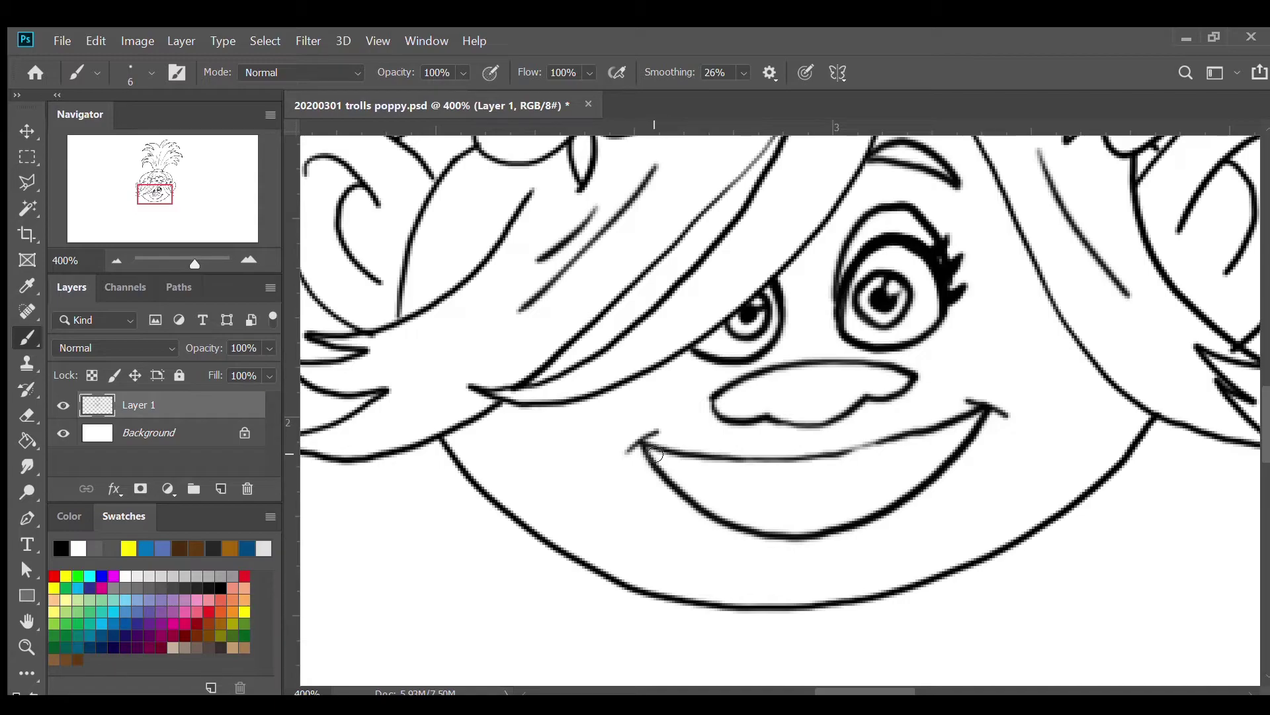
Step: Draw a row of rounded upper teeth along the upper lip line and small lower teeth along the bottom of the mouth
drag(659, 454, 828, 462)
mouse_move(817, 463)
mouse_down()
mouse_move(859, 485)
mouse_move(871, 447)
mouse_move(892, 470)
mouse_move(925, 457)
mouse_move(928, 436)
mouse_move(938, 454)
mouse_move(960, 444)
mouse_move(971, 415)
mouse_up()
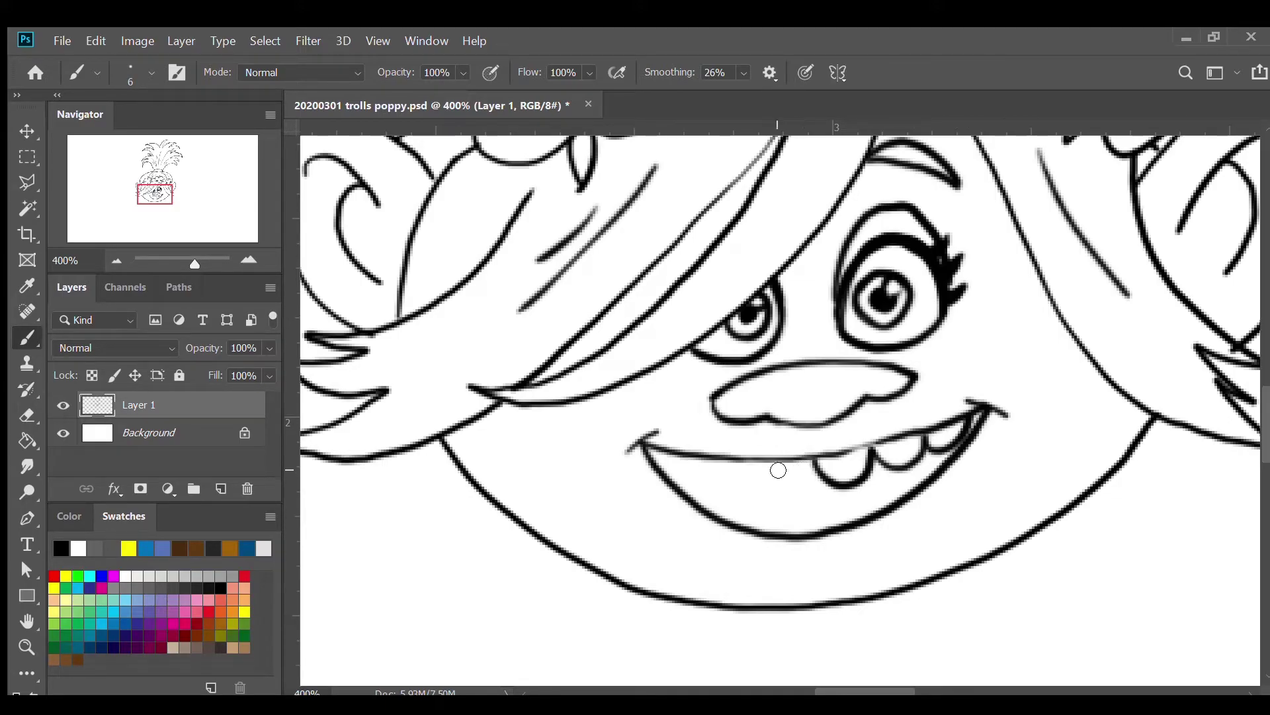
mouse_move(808, 470)
mouse_down()
mouse_move(771, 486)
mouse_move(757, 467)
mouse_move(721, 490)
mouse_move(708, 465)
mouse_move(681, 493)
mouse_move(660, 452)
mouse_up()
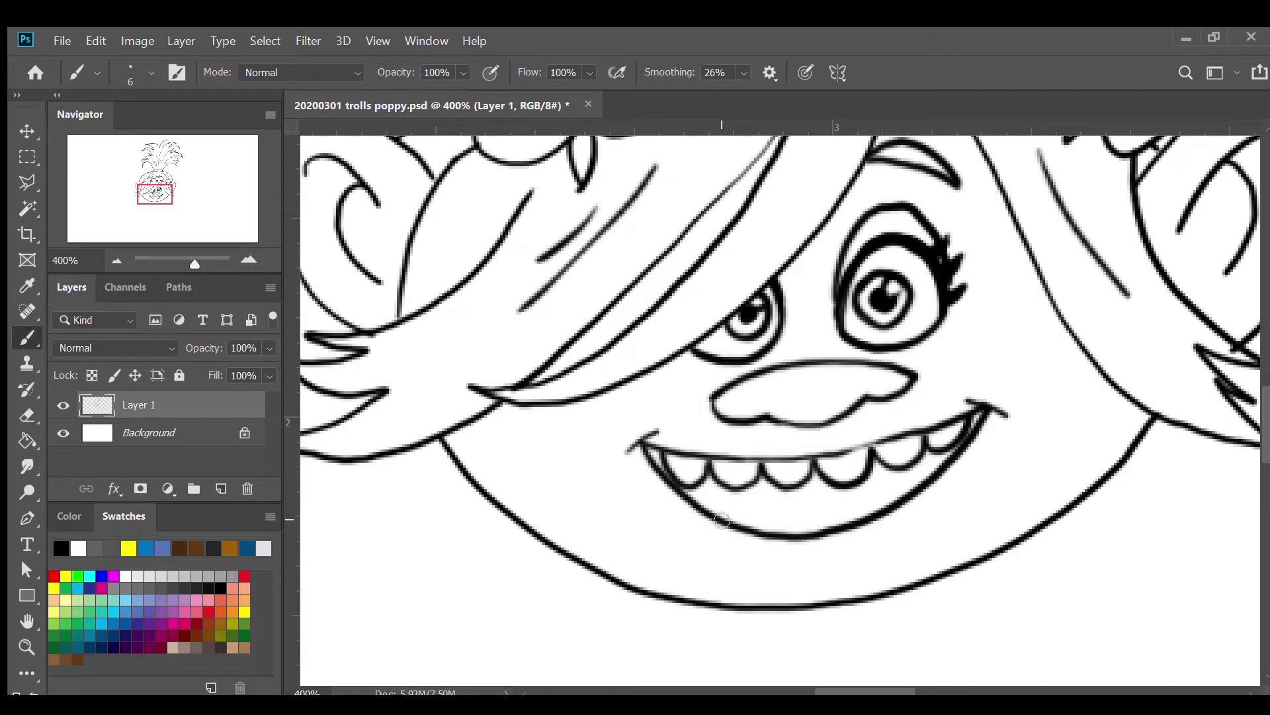
mouse_move(727, 514)
mouse_down()
mouse_move(770, 518)
mouse_move(780, 529)
mouse_move(768, 537)
mouse_move(786, 522)
mouse_move(822, 535)
mouse_move(865, 512)
mouse_move(882, 522)
mouse_move(901, 490)
mouse_move(933, 475)
mouse_up()
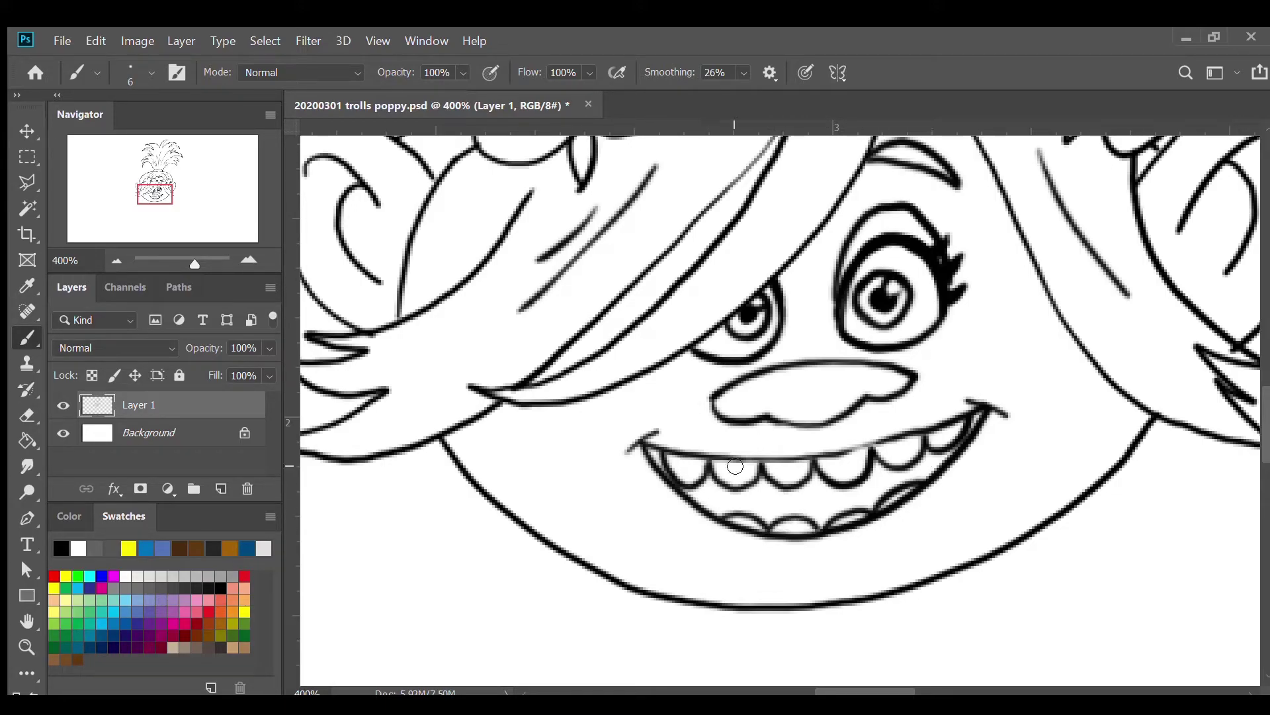
Step: Close off the gaps at both corners of the mouth and fill the areas around the outer teeth with black
drag(691, 493, 714, 481)
drag(933, 461, 945, 461)
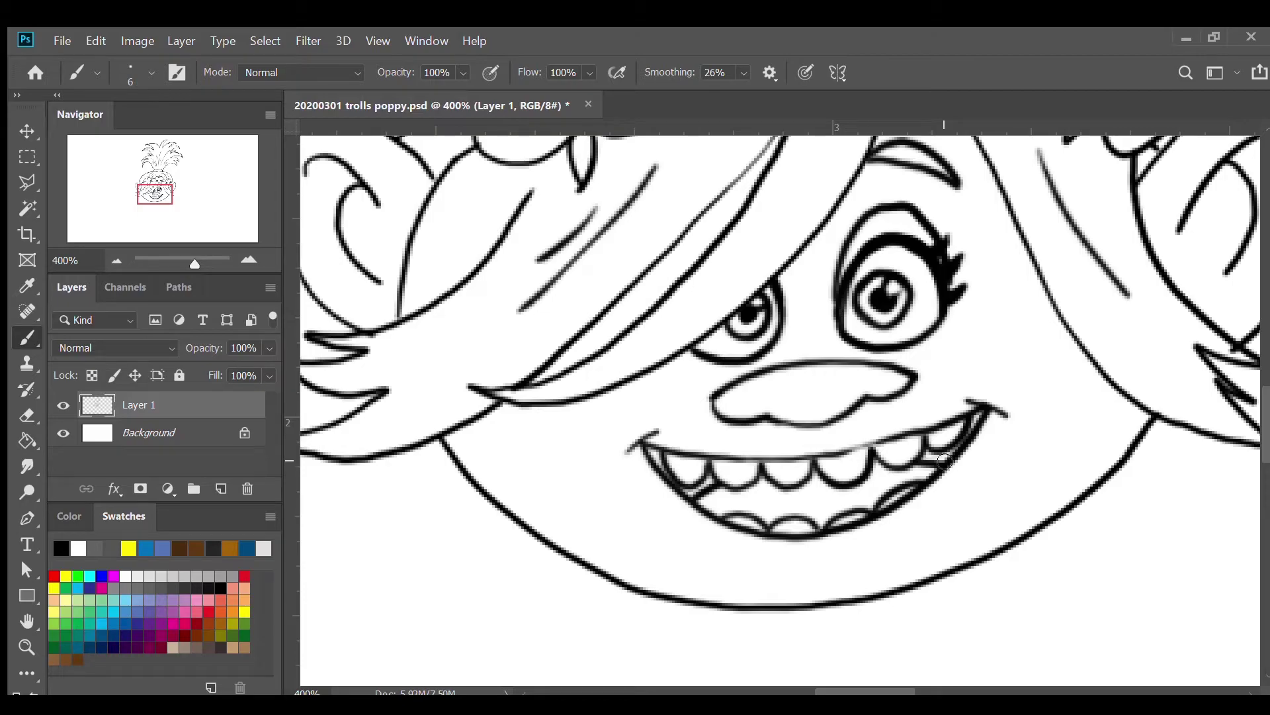
mouse_move(926, 450)
mouse_down()
mouse_move(983, 418)
mouse_move(949, 459)
mouse_move(981, 412)
mouse_up()
mouse_move(653, 466)
mouse_down()
mouse_move(659, 454)
mouse_move(680, 491)
mouse_move(721, 493)
mouse_move(693, 495)
mouse_move(706, 465)
mouse_up()
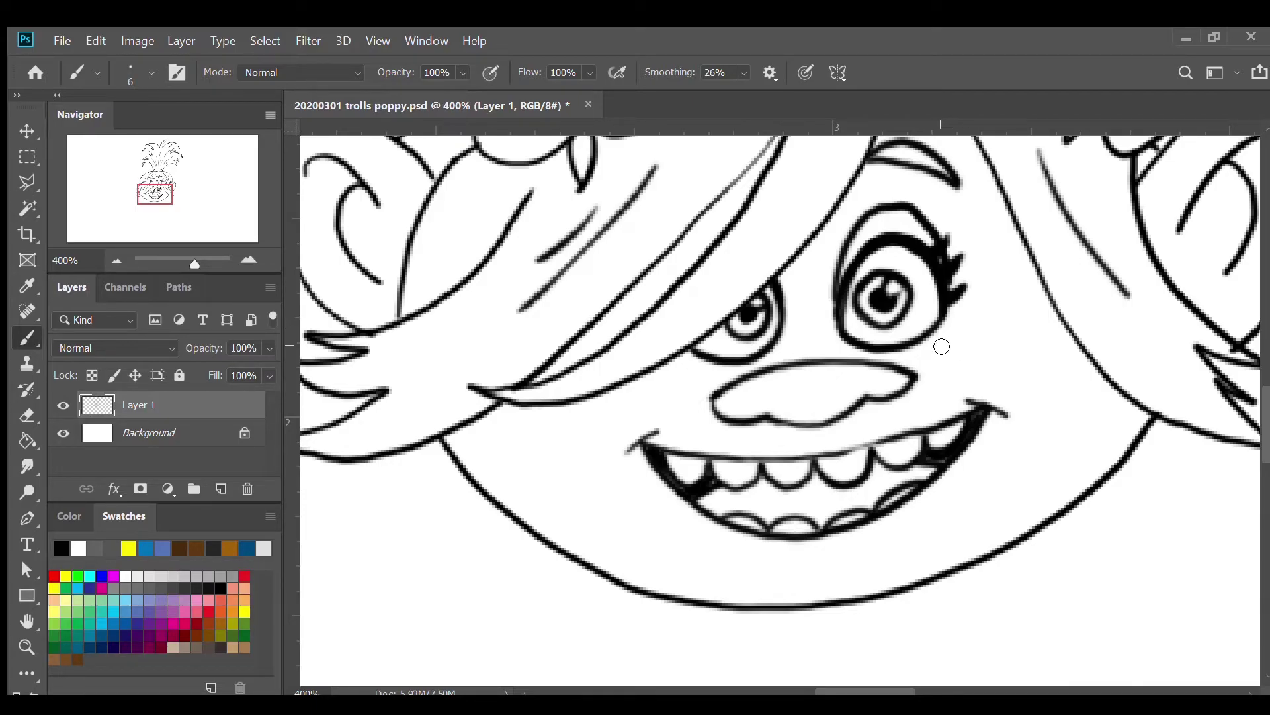
Step: Draw a curved cheek line beneath each eye and add small oval freckles, three on the open cheek and two beside the hair lock
drag(932, 350, 1044, 307)
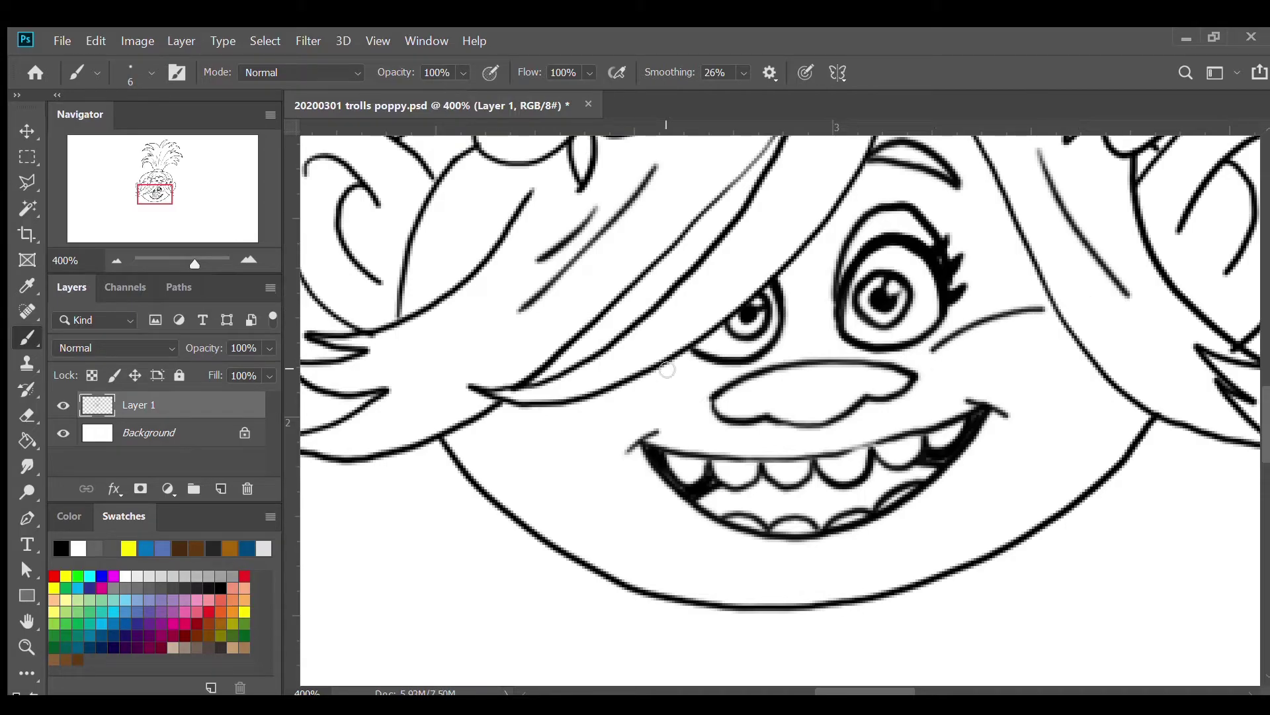
drag(658, 370, 685, 378)
mouse_move(990, 346)
mouse_down()
mouse_move(975, 357)
mouse_move(1022, 325)
mouse_move(1058, 349)
mouse_move(1035, 355)
mouse_move(1052, 346)
mouse_up()
mouse_move(652, 399)
mouse_down()
mouse_move(639, 386)
mouse_move(654, 394)
mouse_move(589, 399)
mouse_up()
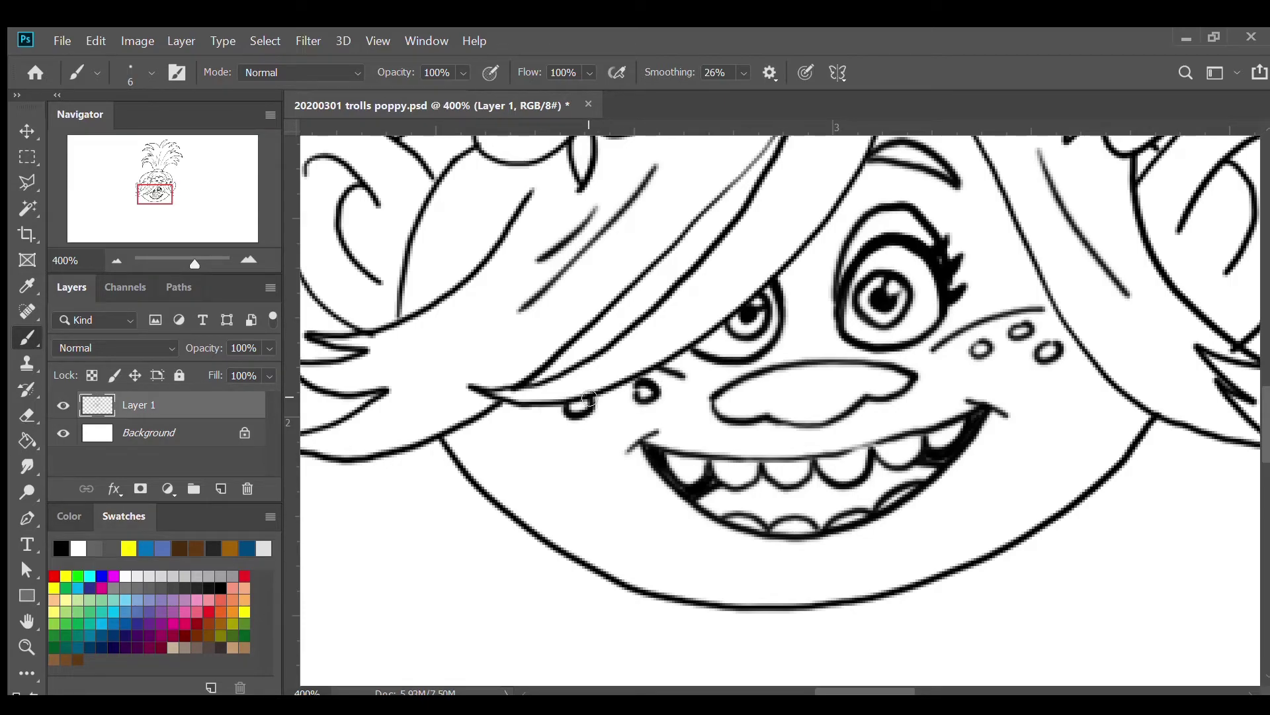
Step: Draw a rounded shoulder shape with a small oval inside it below the chin, and connect it to the chin with a short diagonal line
click(110, 258)
click(109, 258)
mouse_move(170, 204)
mouse_down()
mouse_move(182, 189)
mouse_move(188, 202)
mouse_up()
click(248, 258)
drag(172, 200, 169, 208)
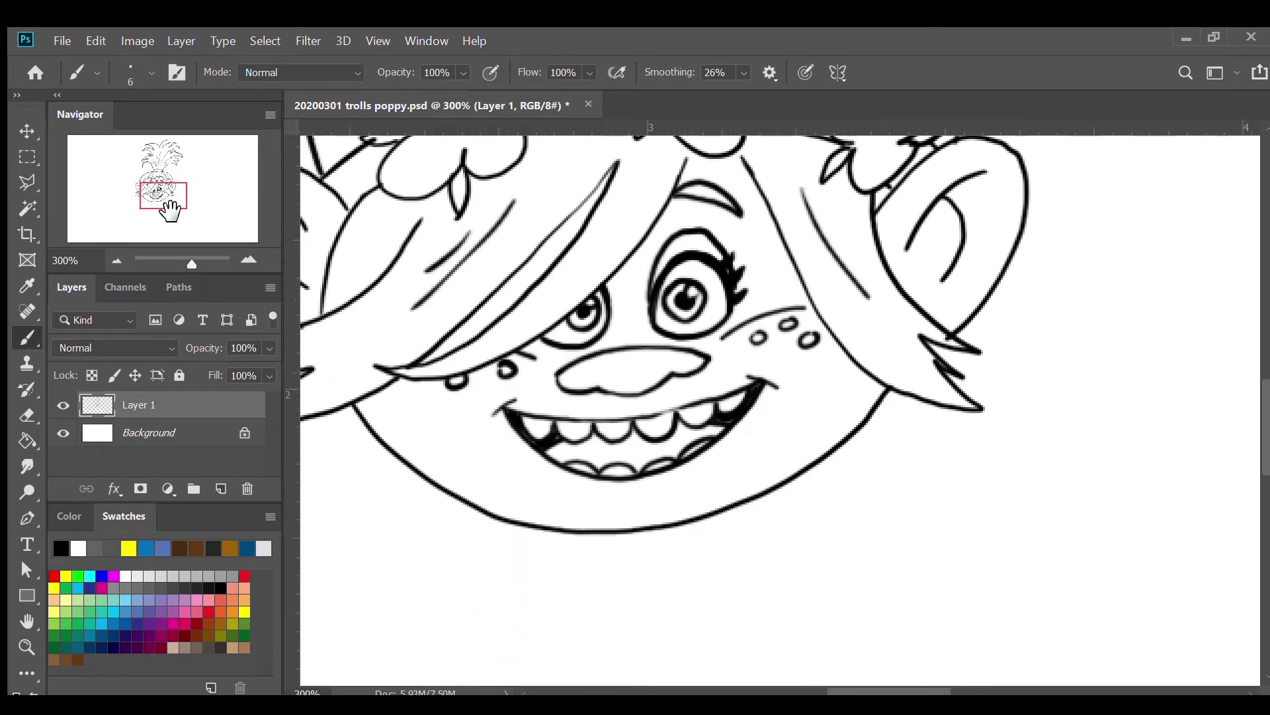
click(246, 258)
click(116, 261)
drag(181, 205, 178, 213)
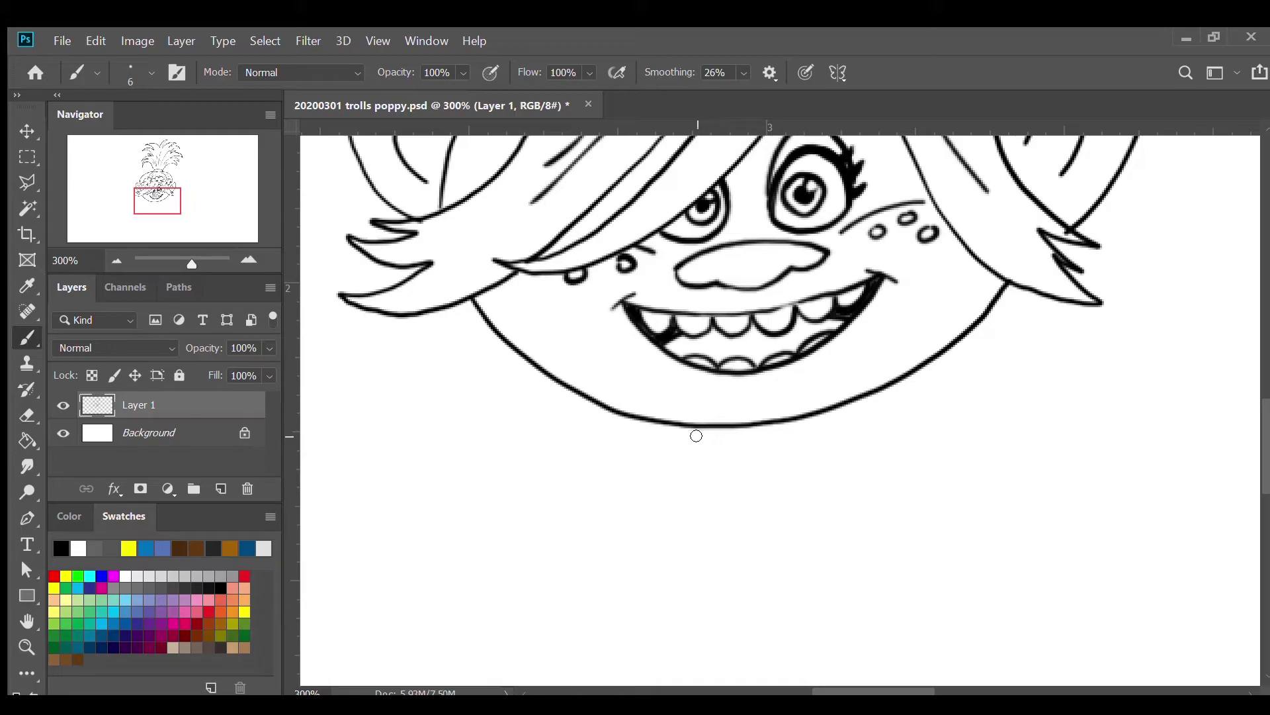
mouse_move(711, 429)
mouse_down()
mouse_move(737, 477)
mouse_move(720, 500)
mouse_move(676, 485)
mouse_move(664, 428)
mouse_up()
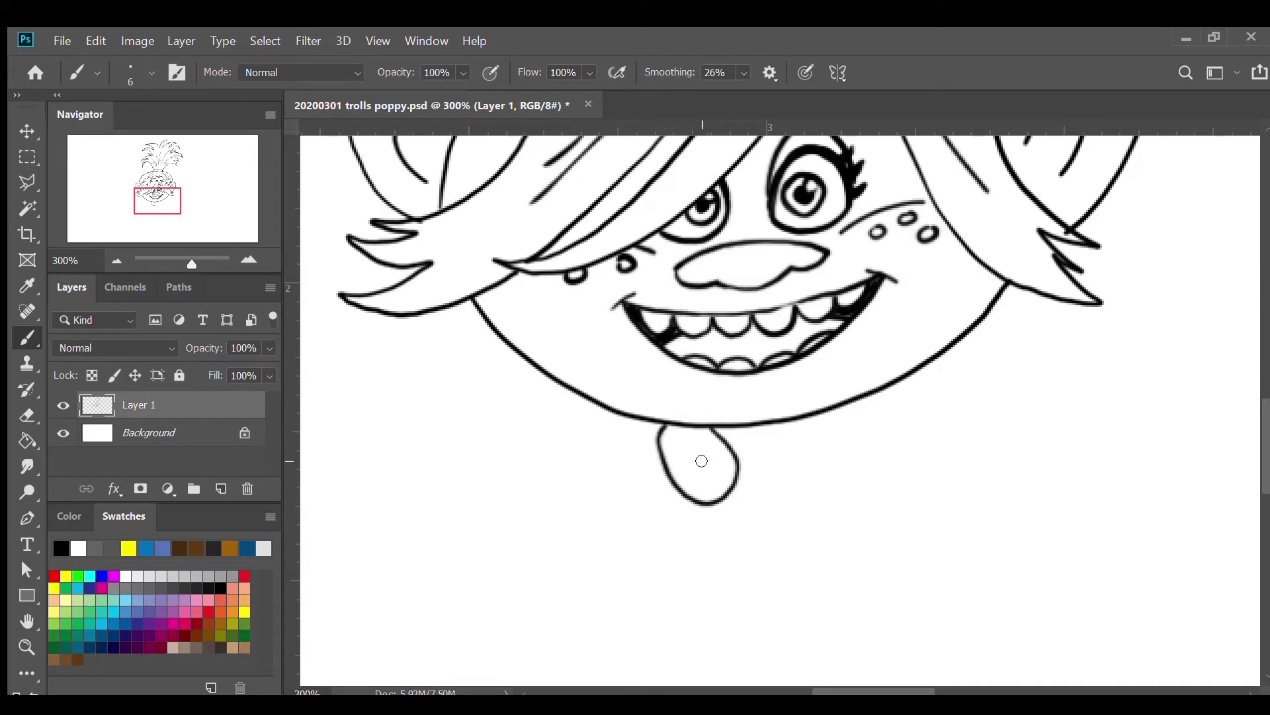
mouse_move(690, 471)
mouse_down()
mouse_move(696, 463)
mouse_move(707, 480)
mouse_move(700, 462)
mouse_up()
drag(735, 452, 776, 419)
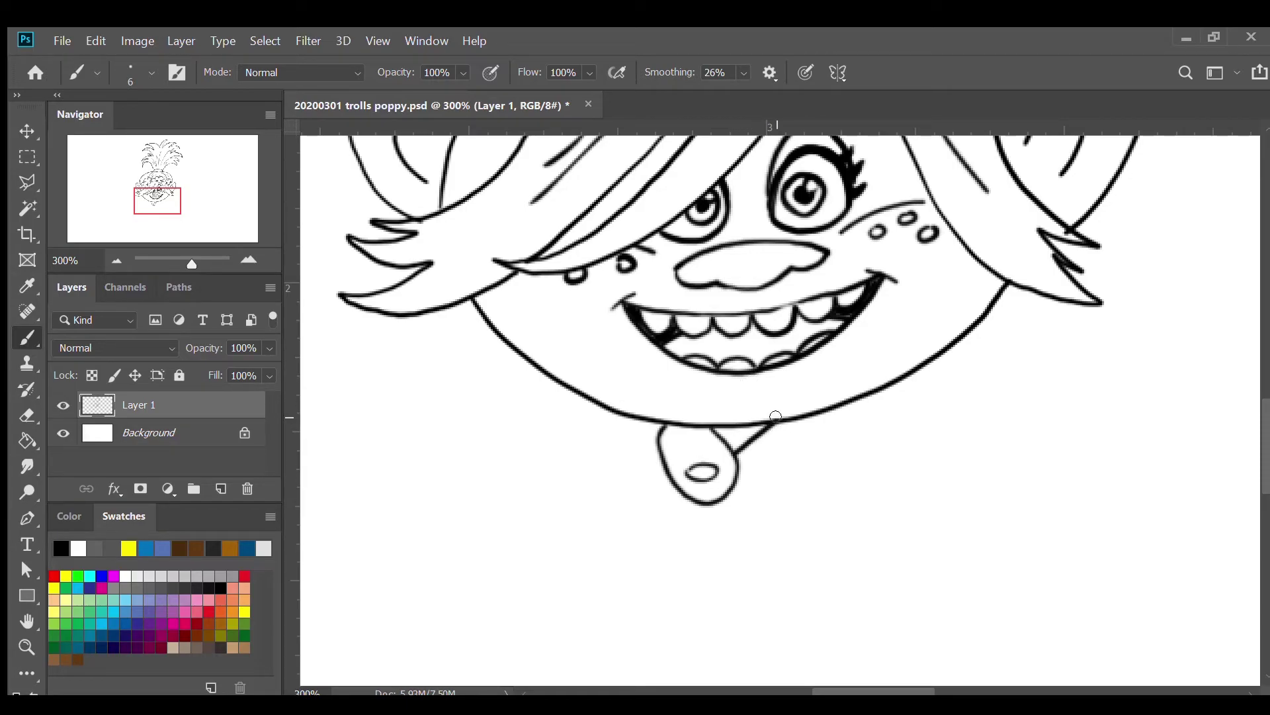
Step: Draw an outstretched arm from under the chin, ending in a hand with a raised thumb and three rounded fingers, with a curved armhole at the shoulder
scroll(827, 415, down, 1)
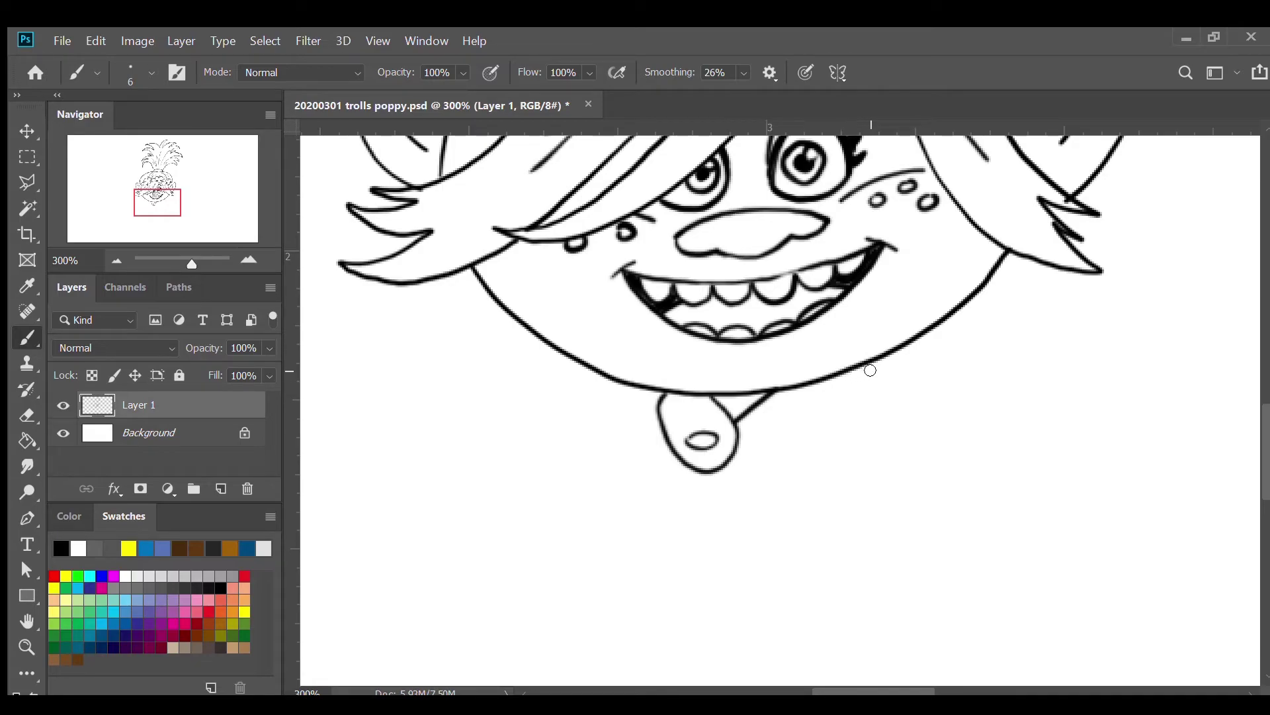
mouse_move(838, 378)
mouse_down()
mouse_move(1006, 355)
mouse_move(1076, 286)
mouse_move(1114, 304)
mouse_move(1107, 349)
mouse_up()
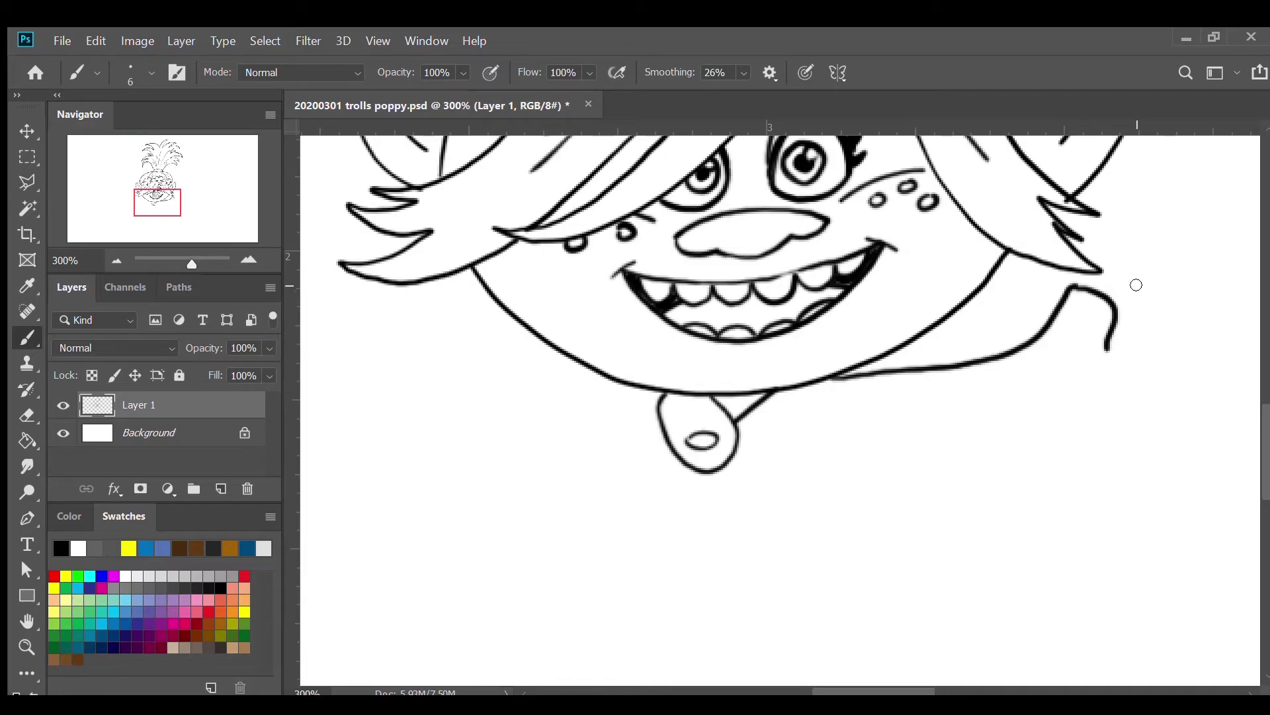
drag(173, 221, 185, 222)
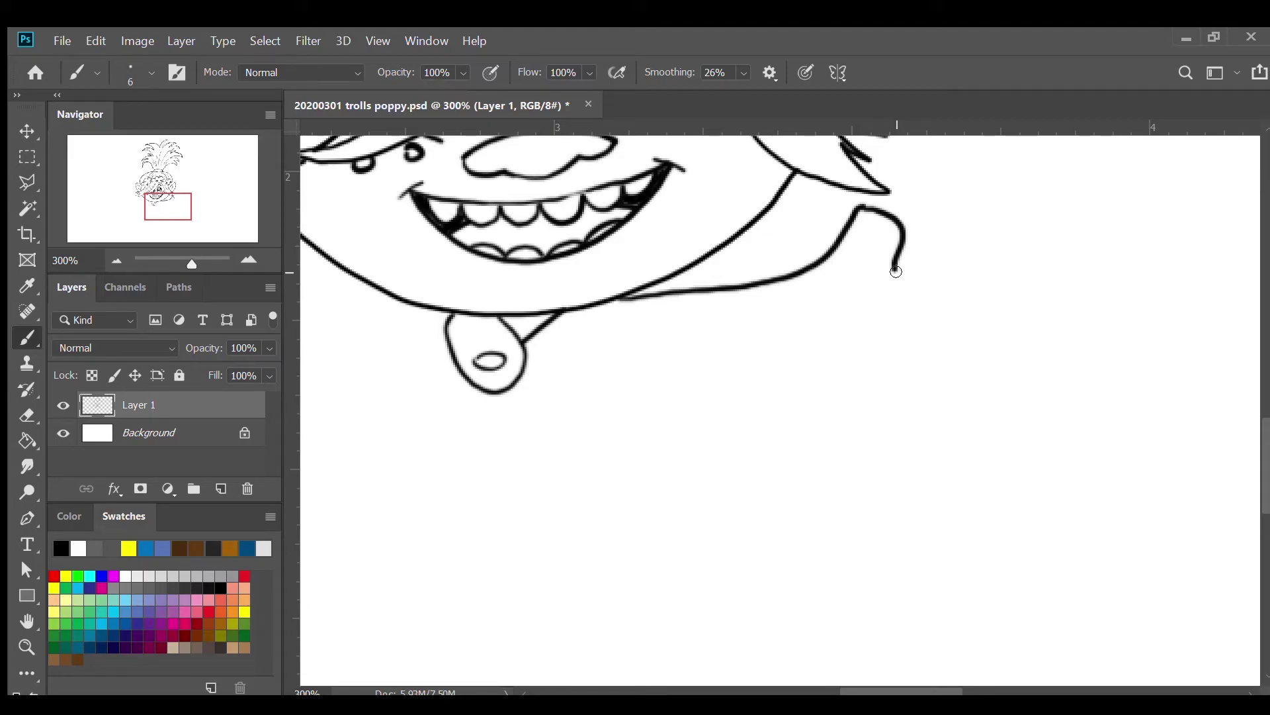
mouse_move(895, 271)
mouse_down()
mouse_move(957, 284)
mouse_move(976, 311)
mouse_move(940, 328)
mouse_up()
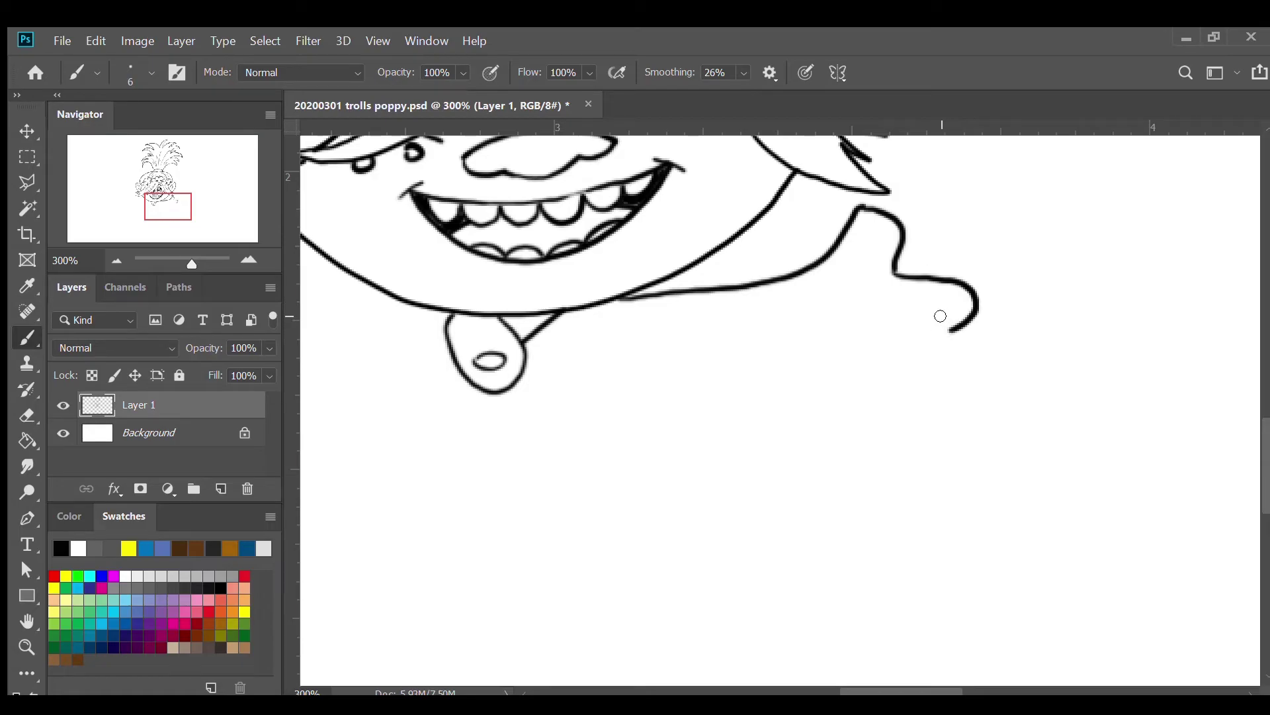
mouse_move(927, 313)
mouse_down()
mouse_move(984, 347)
mouse_move(986, 362)
mouse_move(972, 371)
mouse_move(928, 357)
mouse_move(972, 392)
mouse_move(917, 417)
mouse_up()
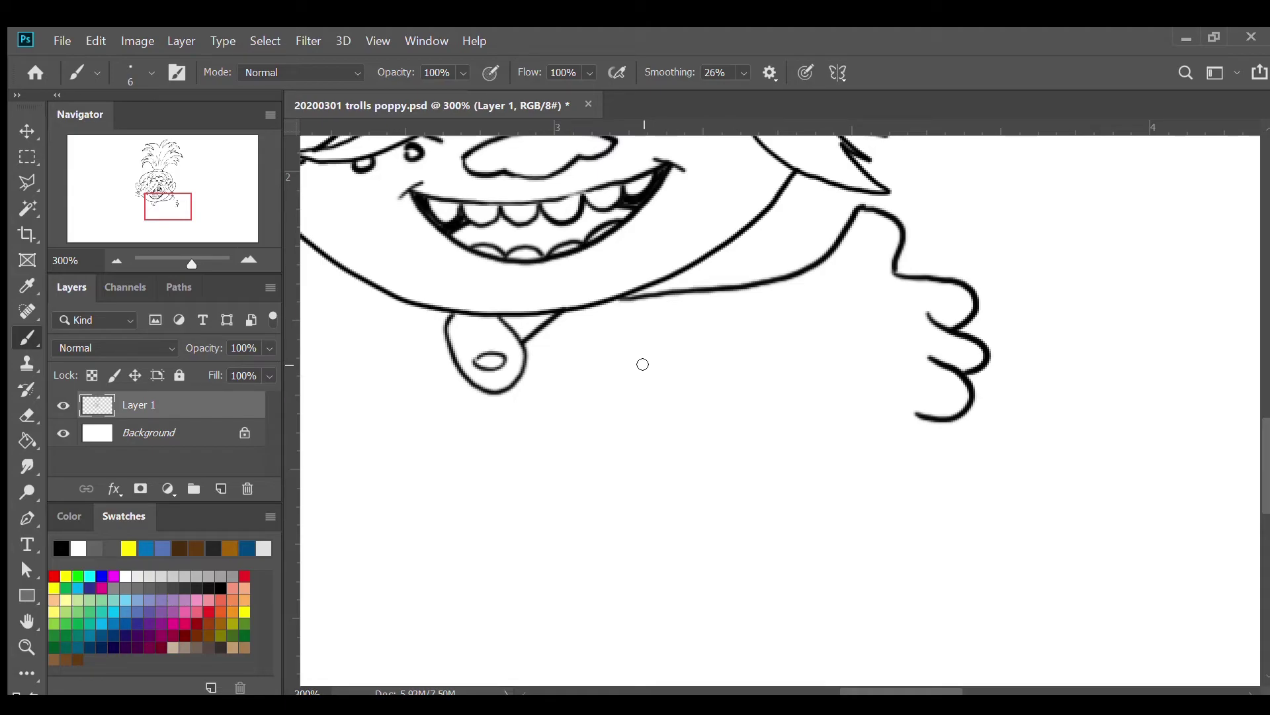
mouse_move(643, 365)
mouse_down()
mouse_move(765, 377)
mouse_move(941, 421)
mouse_up()
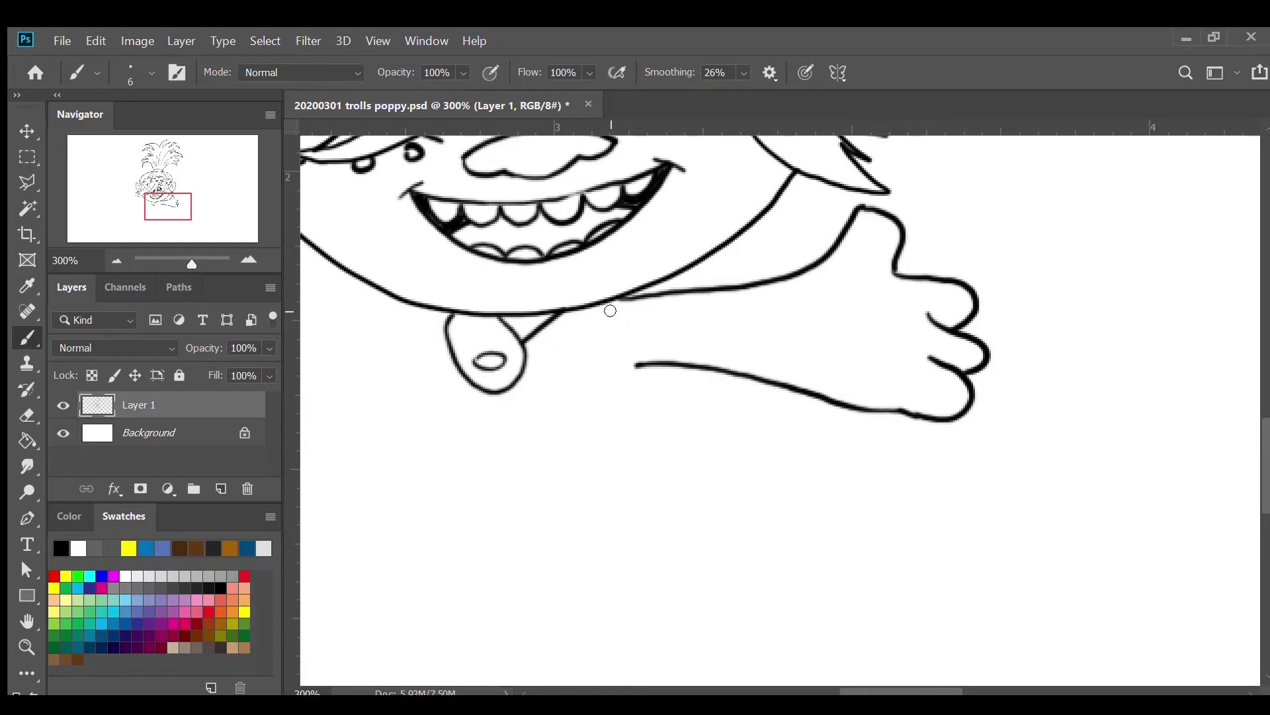
mouse_move(605, 301)
mouse_down()
mouse_move(594, 347)
mouse_move(626, 383)
mouse_move(645, 374)
mouse_move(642, 363)
mouse_up()
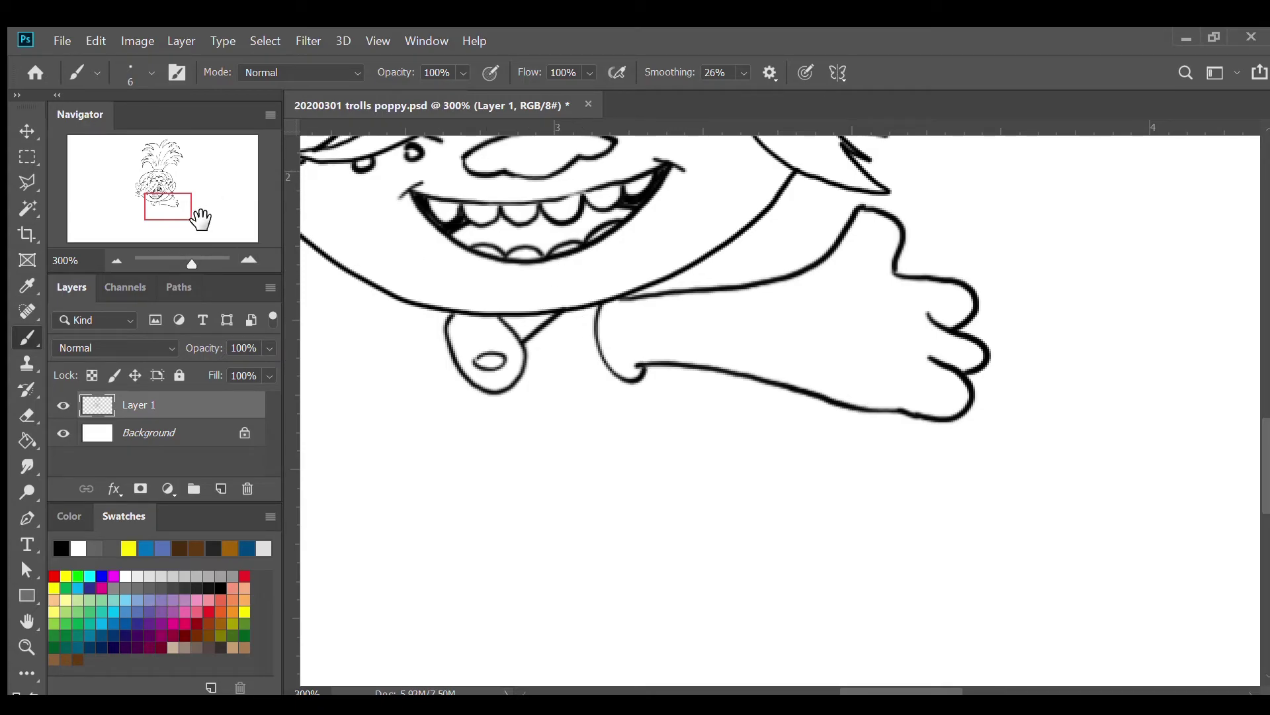
Step: Draw the dress outline below the shoulder and armhole, with two sides flaring outward and a curved hem joining their ends
mouse_move(170, 213)
mouse_down()
mouse_move(156, 217)
mouse_move(167, 223)
mouse_up()
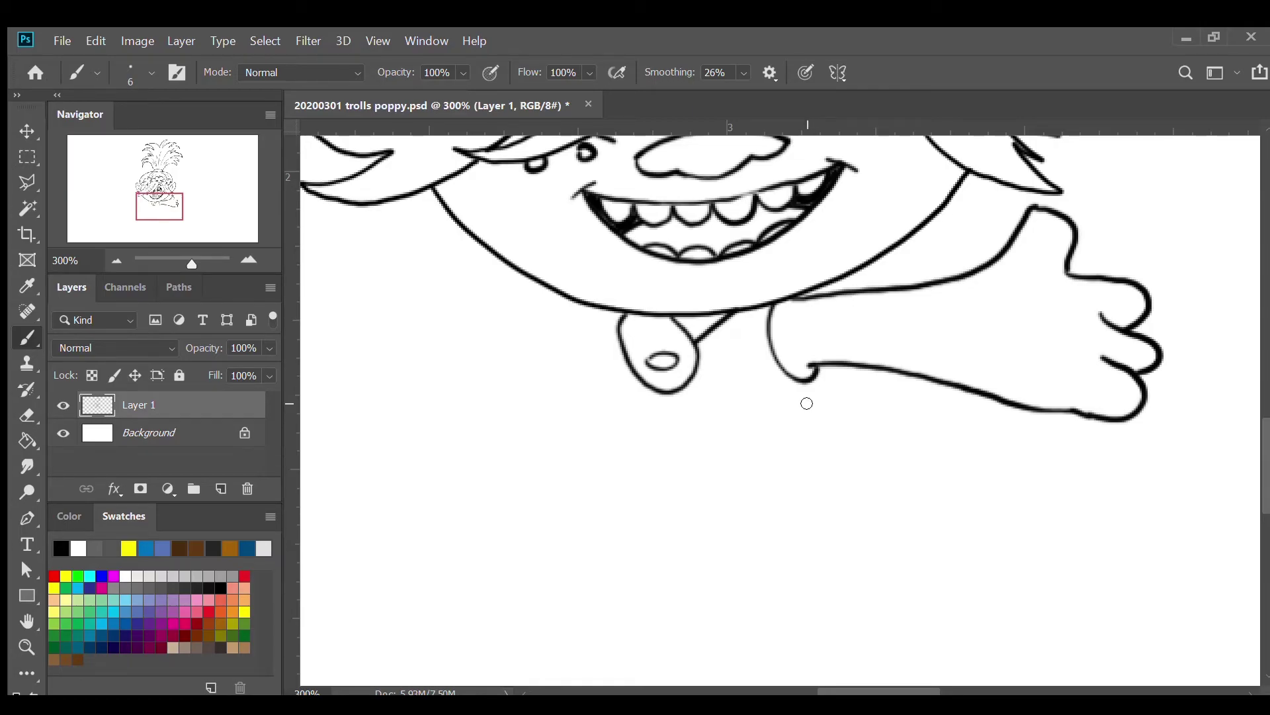
mouse_move(820, 366)
mouse_down()
mouse_move(827, 397)
mouse_move(926, 465)
mouse_up()
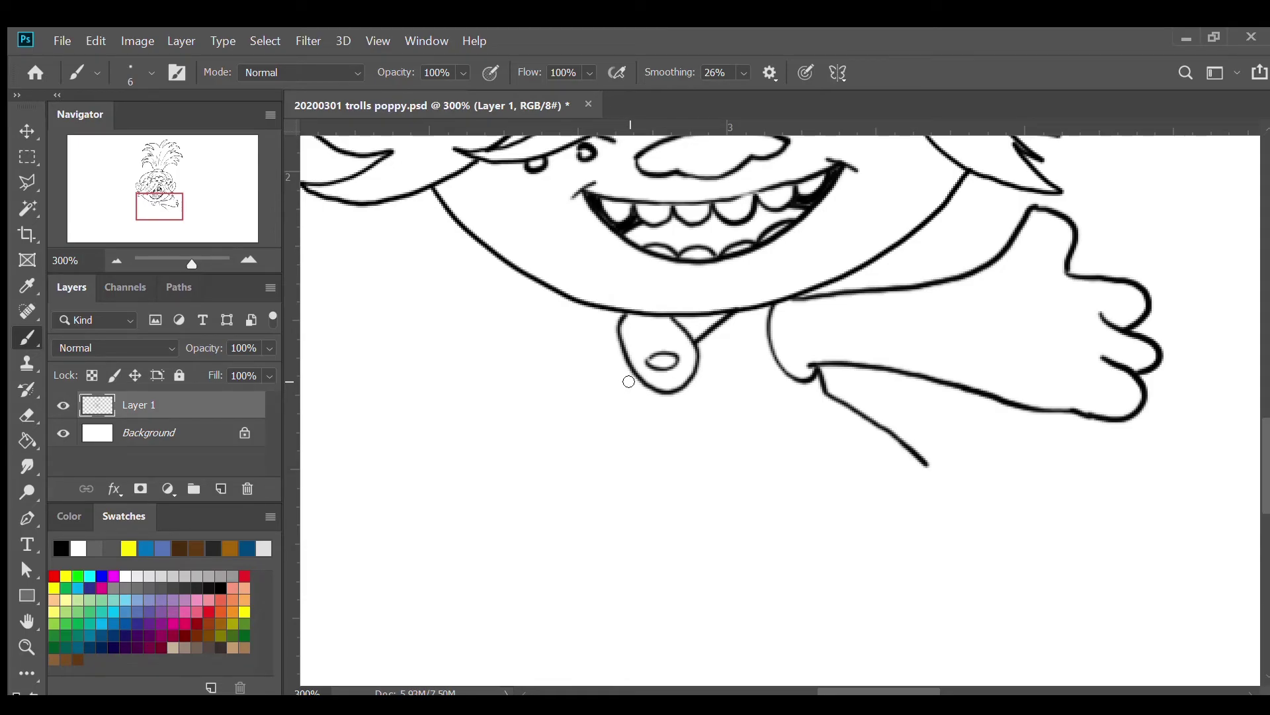
drag(625, 368, 671, 635)
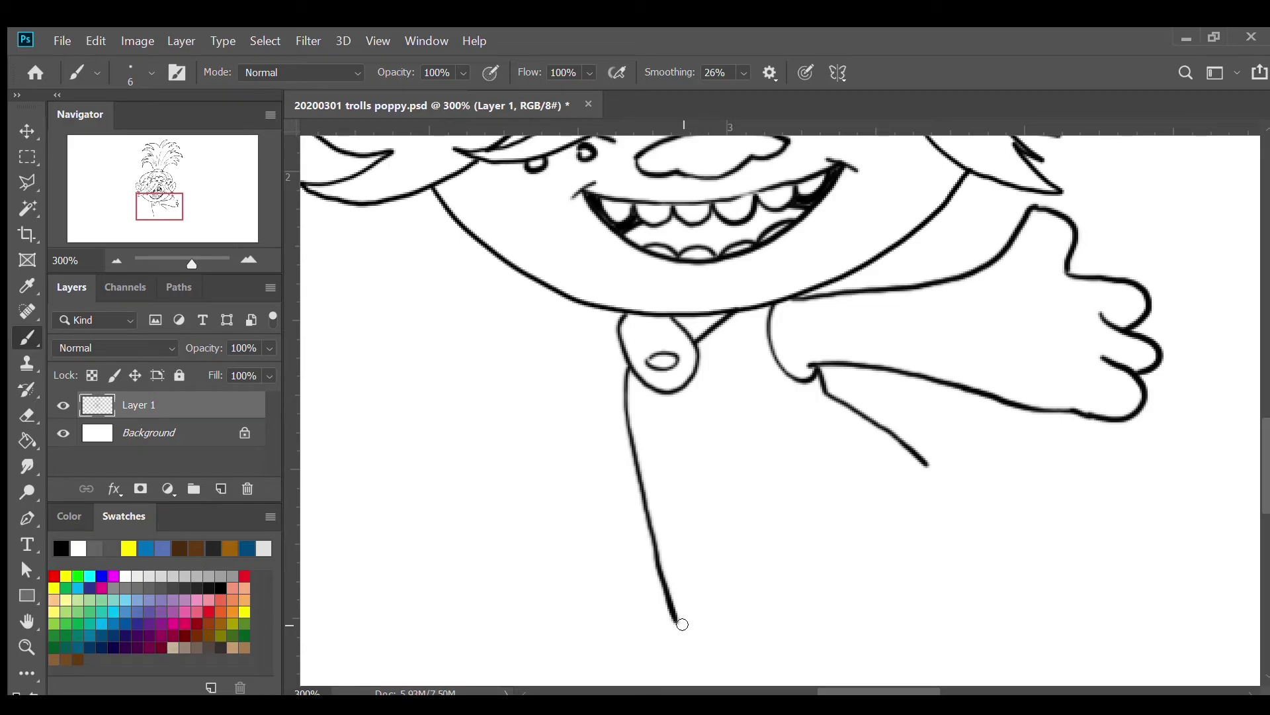
mouse_move(678, 622)
mouse_down()
mouse_move(846, 546)
mouse_move(931, 466)
mouse_up()
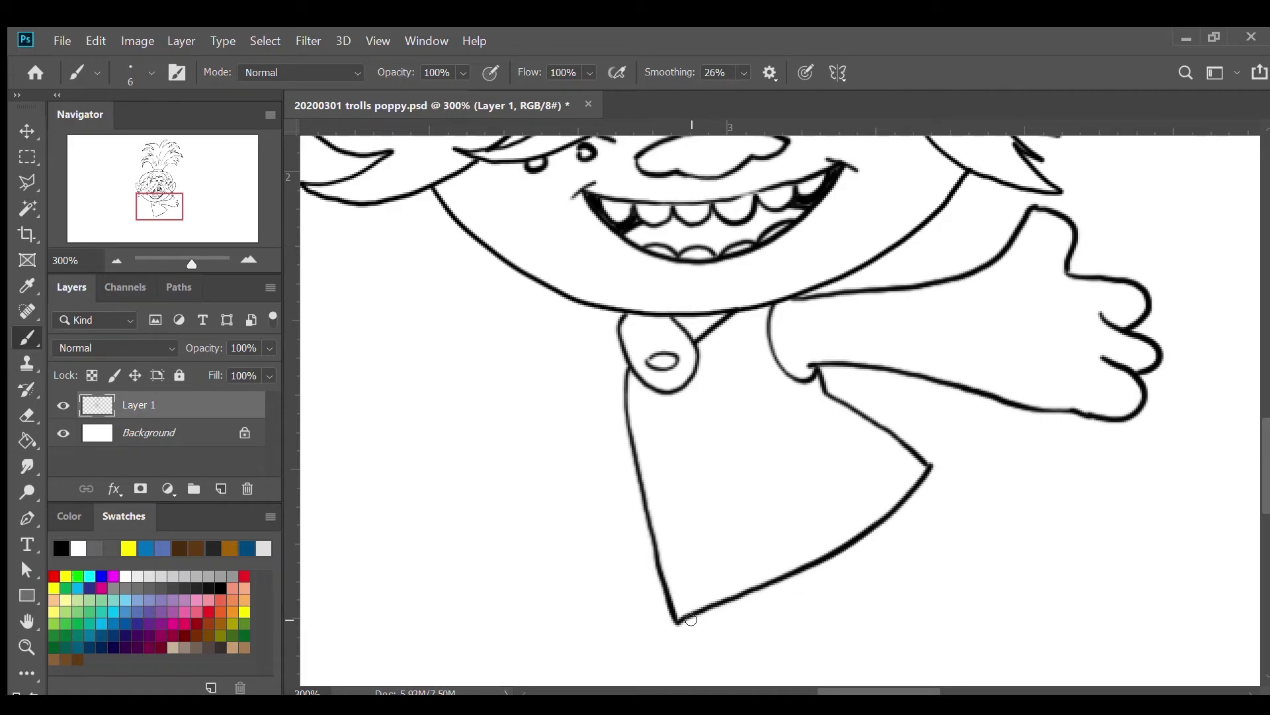
click(111, 259)
click(111, 260)
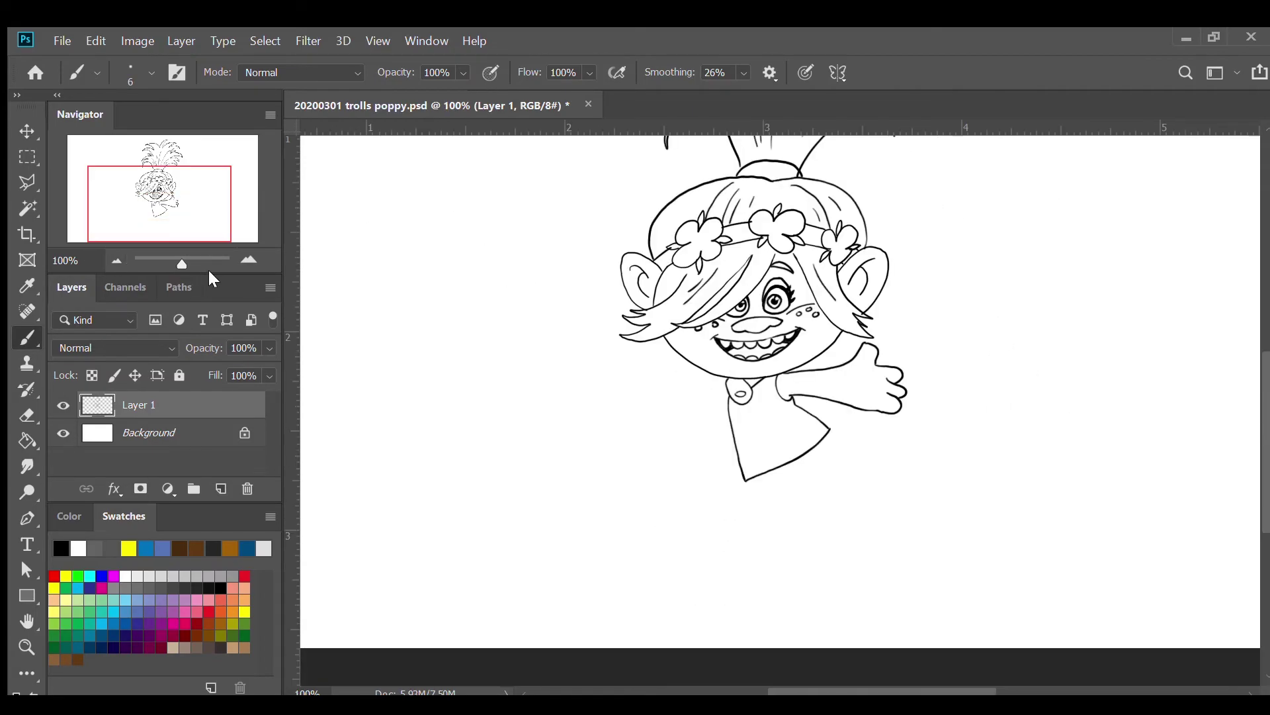
Step: Draw the second arm reaching down from the shoulder, with a curved sleeve cuff and a hand with a thumb, three rounded fingers and a palm line
click(248, 259)
click(248, 259)
drag(190, 206, 158, 209)
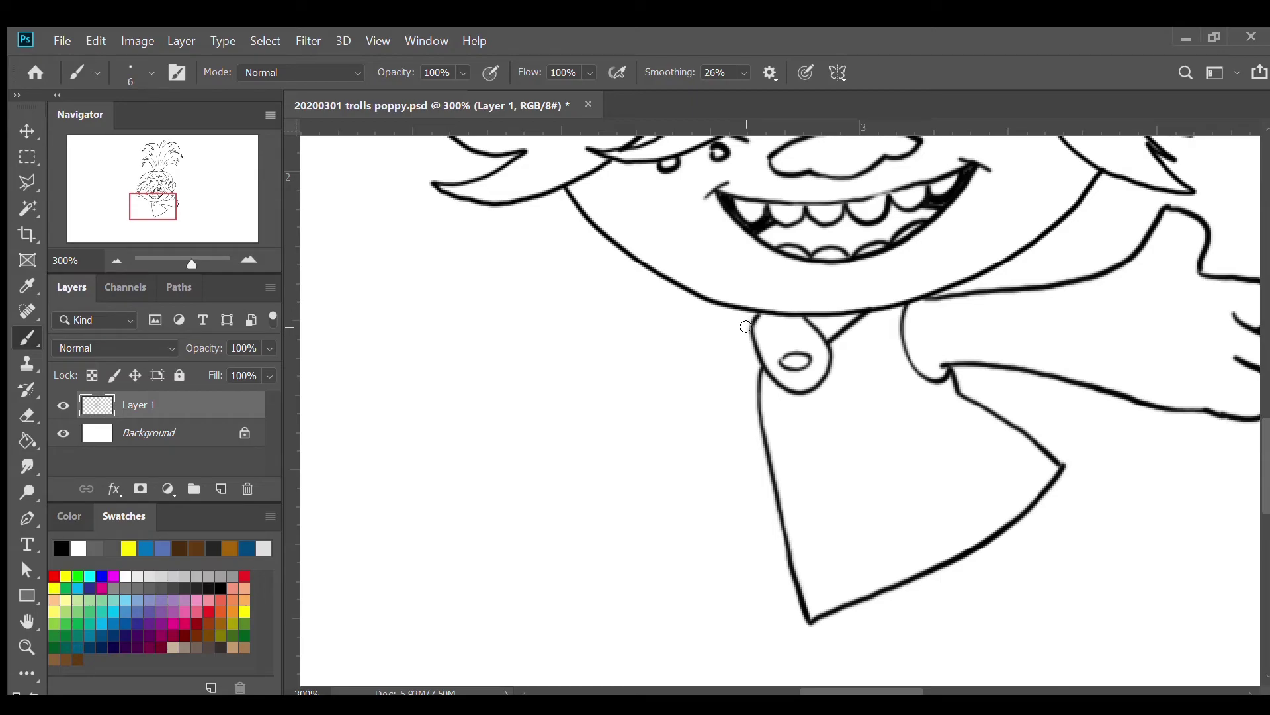
drag(750, 327, 556, 417)
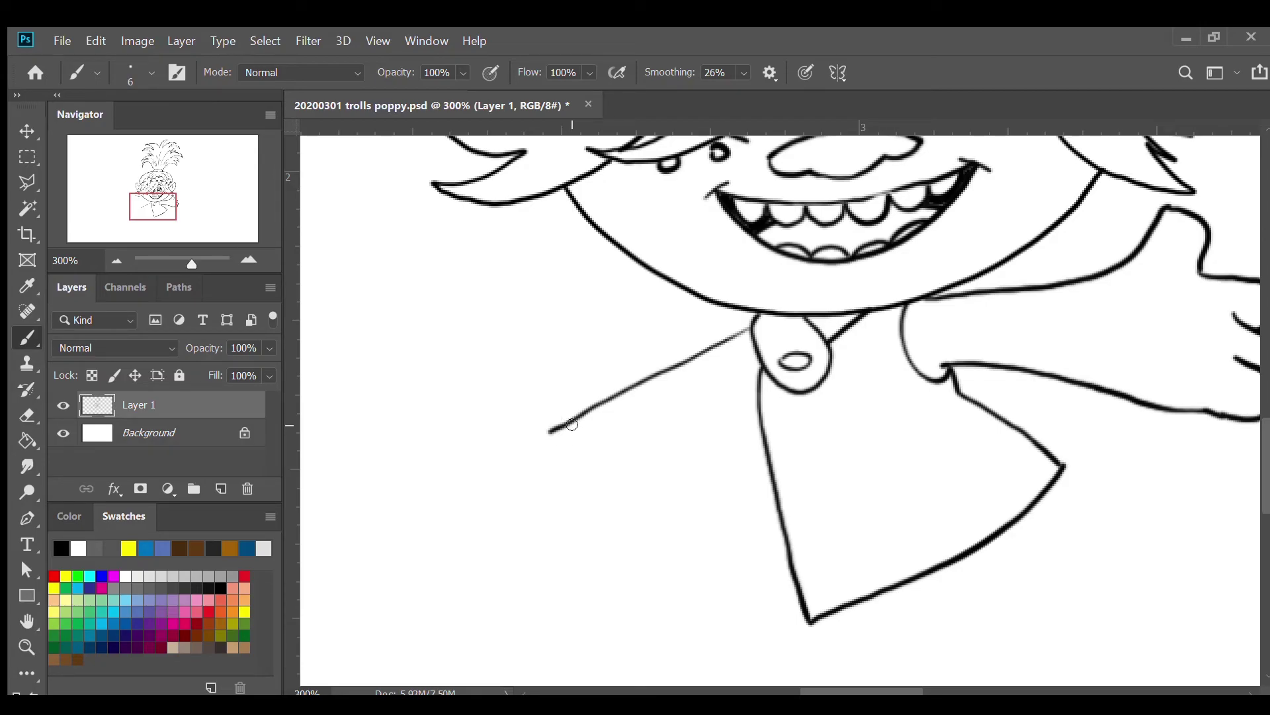
mouse_move(550, 432)
mouse_down()
mouse_move(565, 488)
mouse_move(610, 518)
mouse_up()
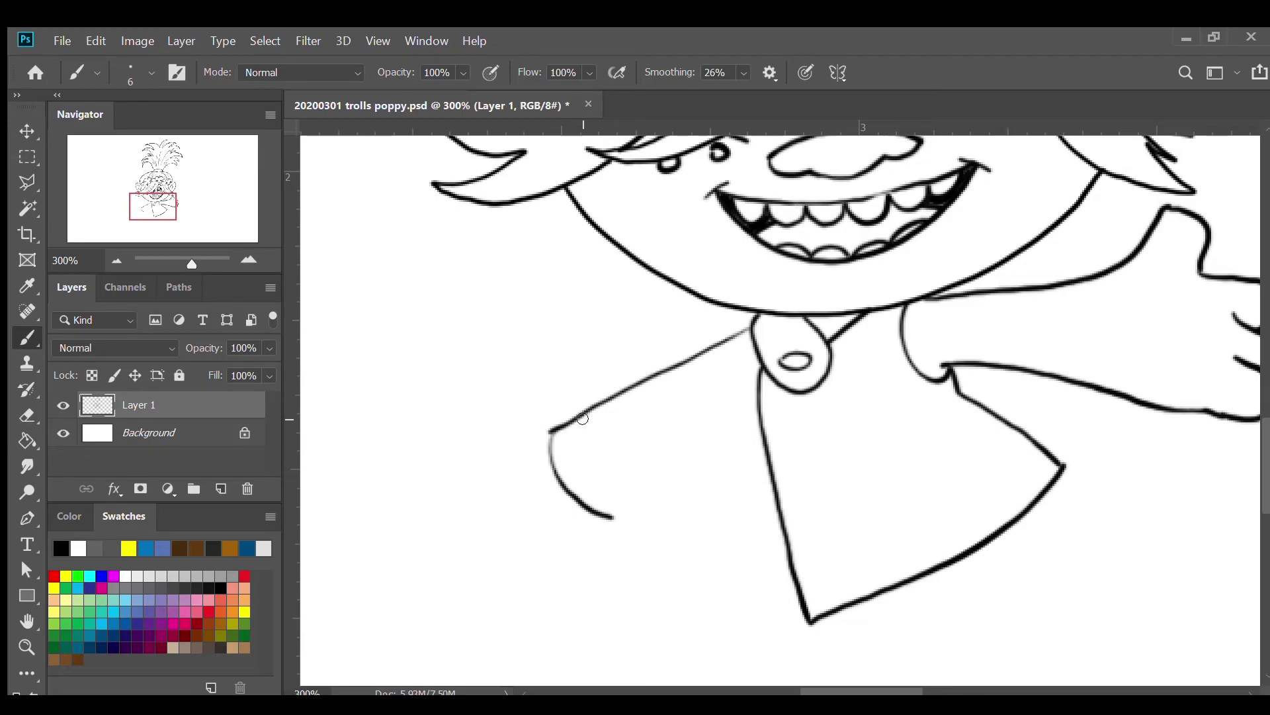
mouse_move(550, 429)
mouse_down()
mouse_move(537, 445)
mouse_move(550, 492)
mouse_move(583, 522)
mouse_move(612, 519)
mouse_up()
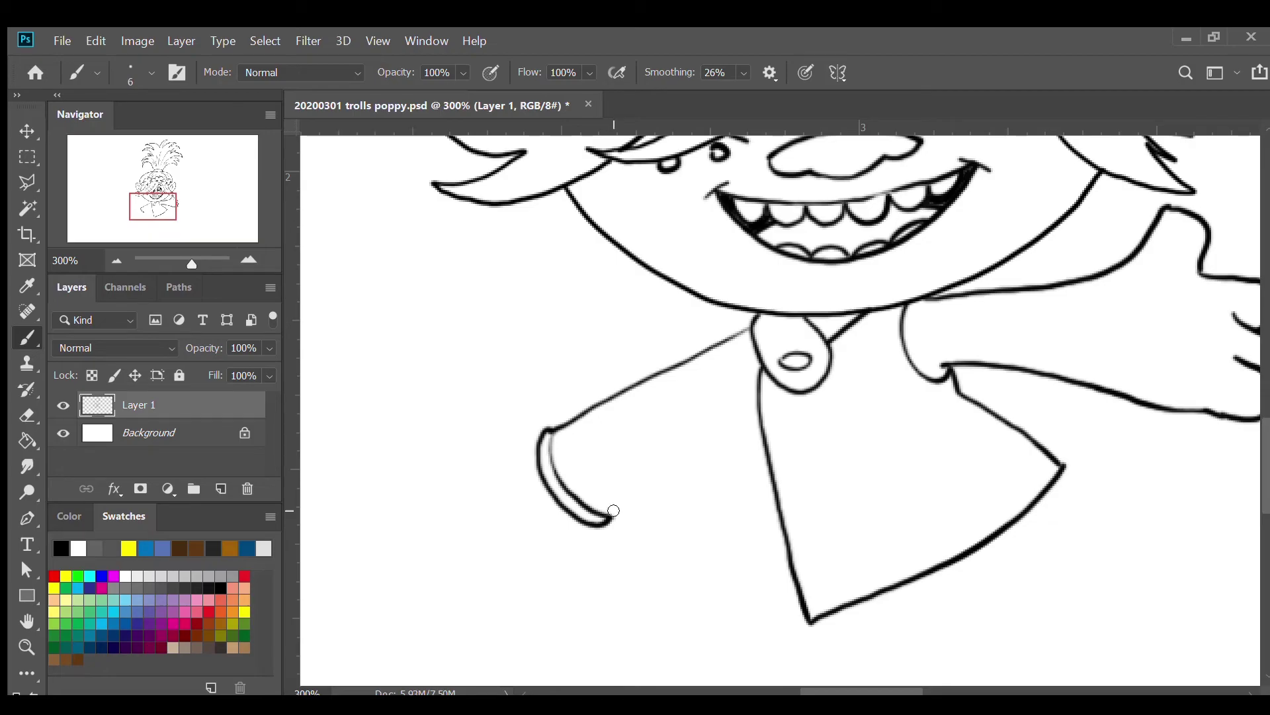
drag(610, 518, 762, 377)
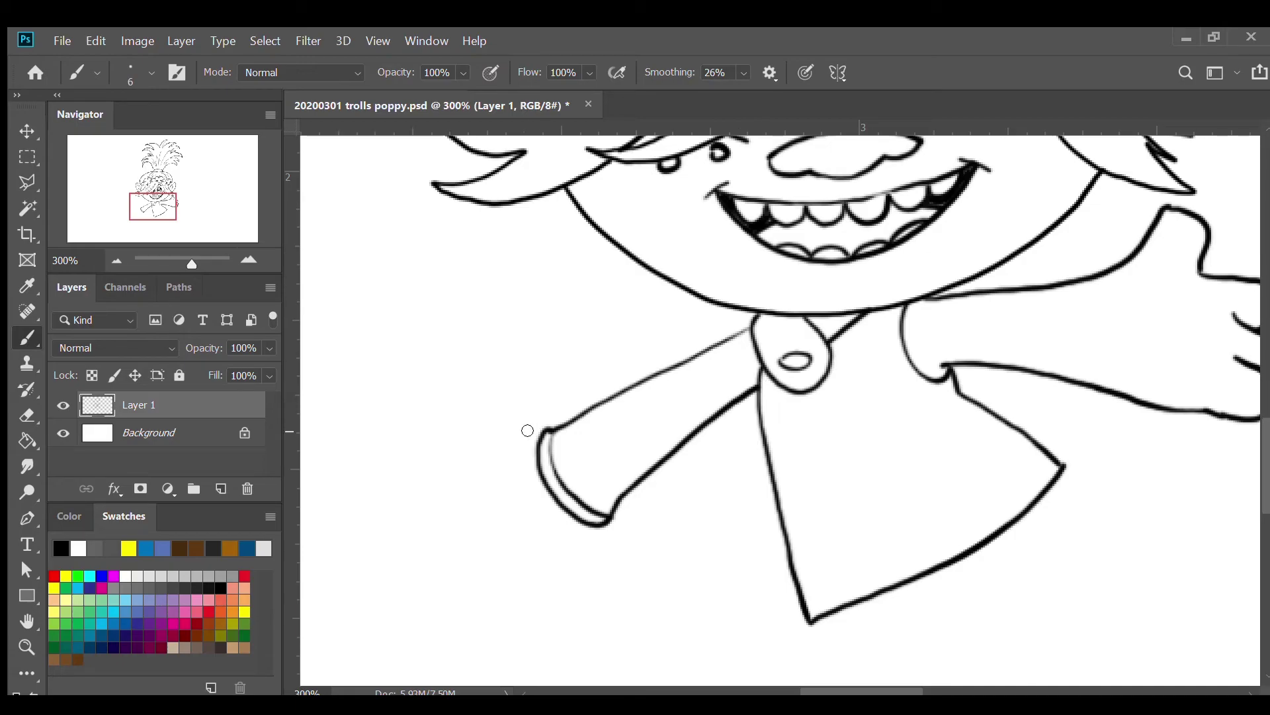
mouse_move(545, 431)
mouse_down()
mouse_move(479, 401)
mouse_move(471, 442)
mouse_move(496, 483)
mouse_move(466, 522)
mouse_move(496, 587)
mouse_move(516, 575)
mouse_move(520, 591)
mouse_move(554, 600)
mouse_move(561, 566)
mouse_move(609, 522)
mouse_up()
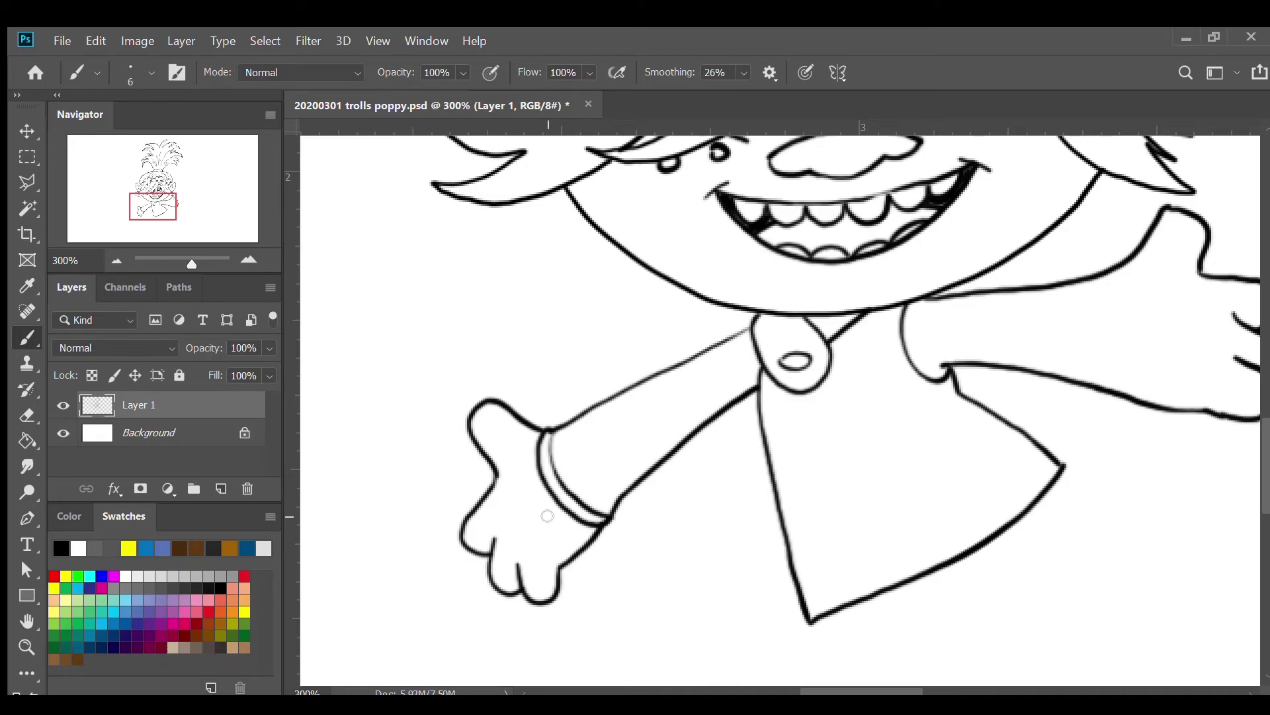
drag(499, 497, 527, 547)
Step: Draw two bent legs beneath the dress hem, kicked back side by side and ending in feet with small rounded toes
drag(164, 221, 179, 226)
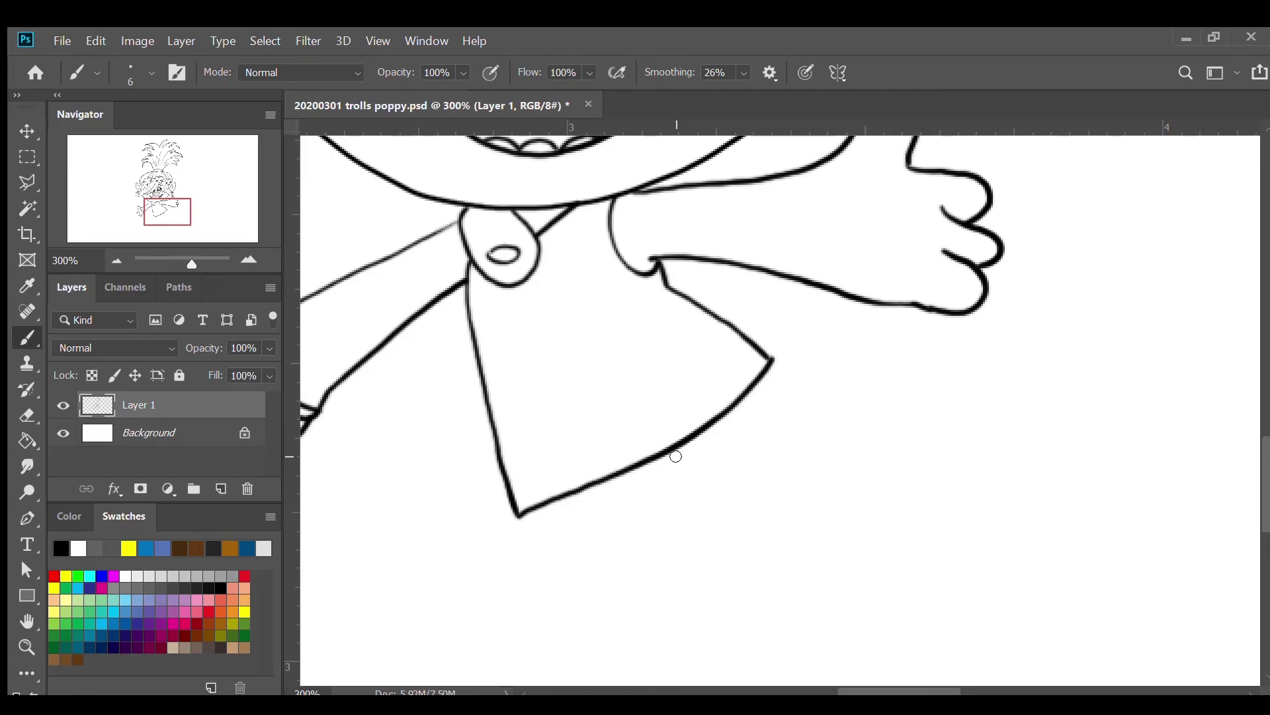
drag(675, 451, 679, 504)
mouse_move(578, 497)
mouse_down()
mouse_move(676, 598)
mouse_move(703, 591)
mouse_move(824, 427)
mouse_move(897, 367)
mouse_move(860, 340)
mouse_move(842, 358)
mouse_move(840, 336)
mouse_move(813, 356)
mouse_up()
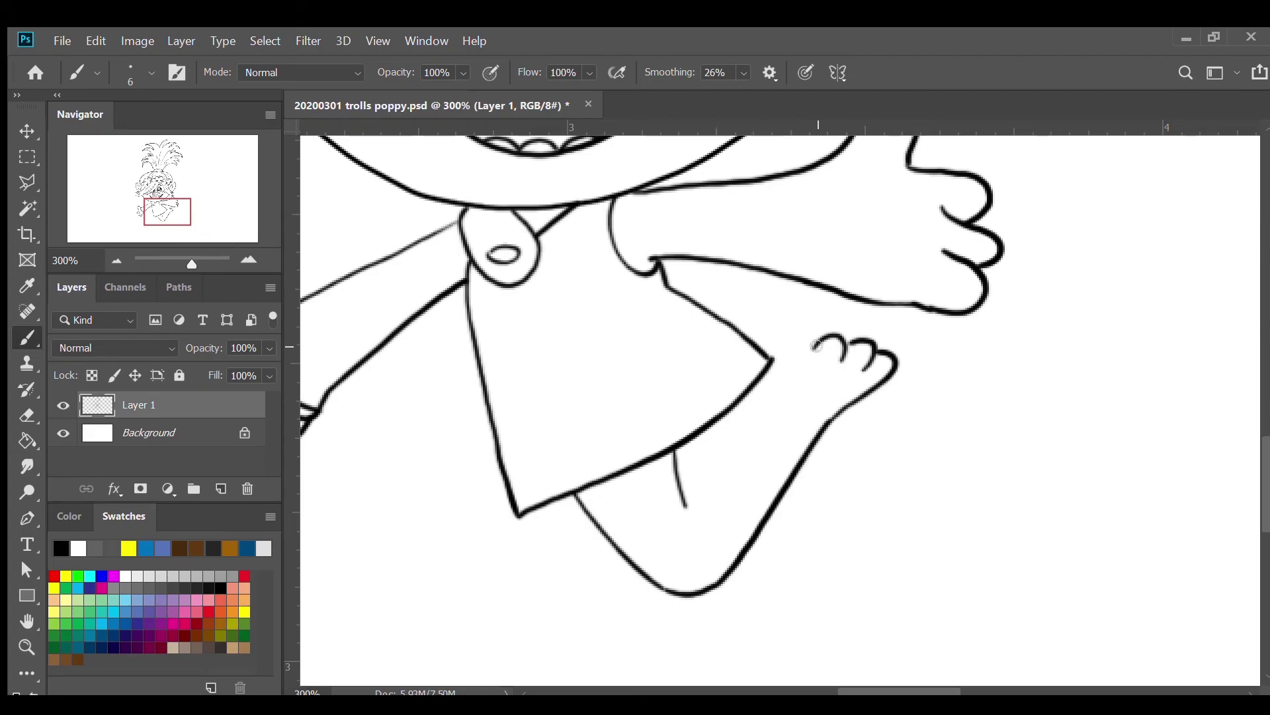
mouse_move(811, 349)
mouse_down()
mouse_move(760, 371)
mouse_move(820, 340)
mouse_up()
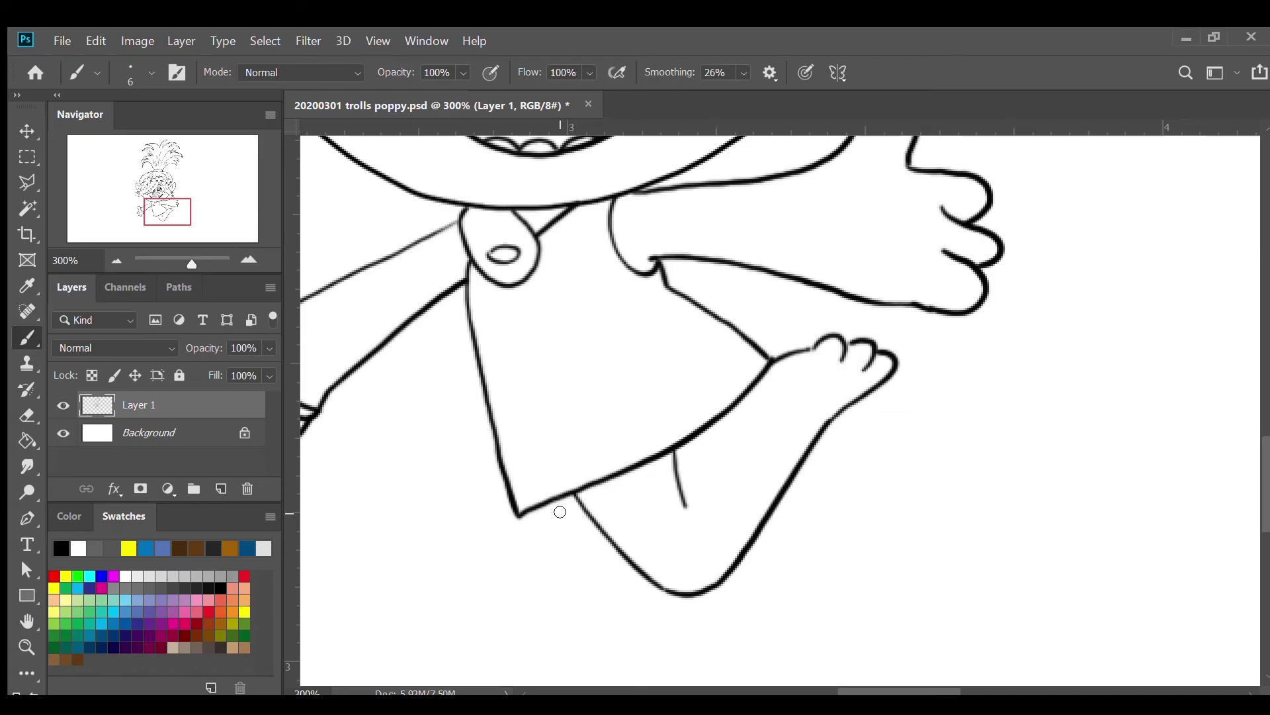
mouse_move(555, 504)
mouse_down()
mouse_move(622, 593)
mouse_move(680, 630)
mouse_move(880, 449)
mouse_move(896, 426)
mouse_move(872, 415)
mouse_up()
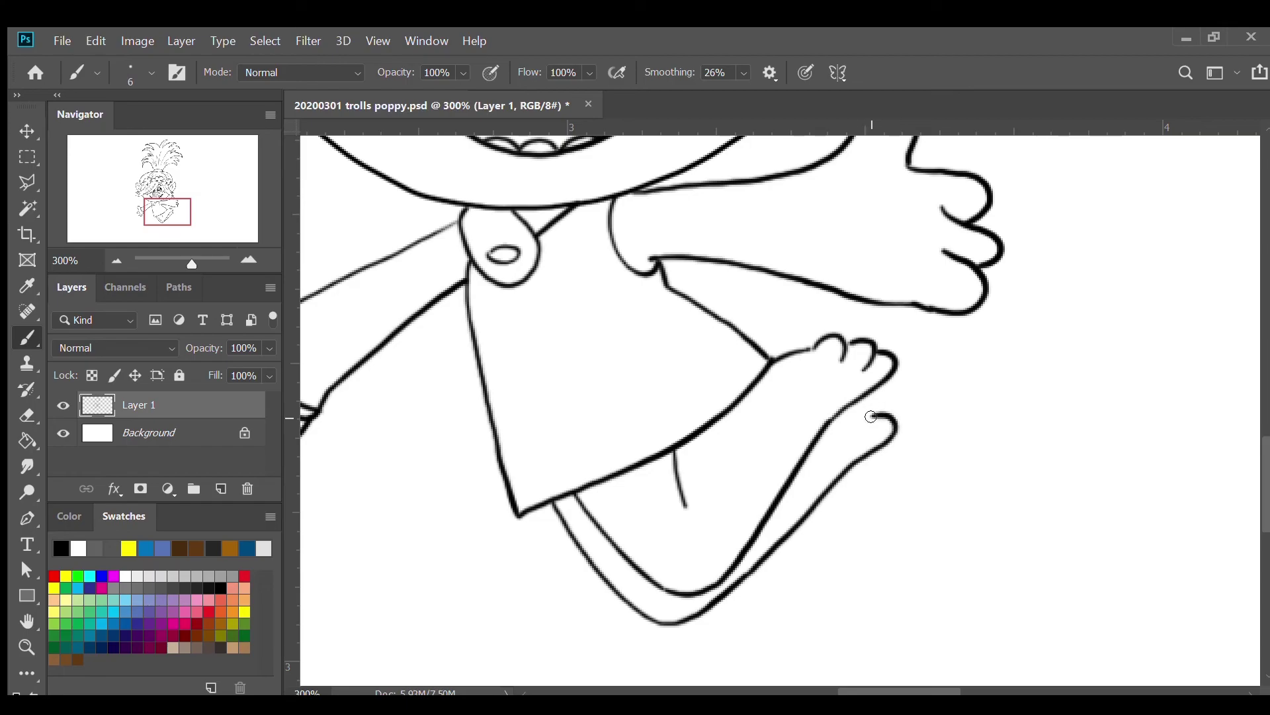
mouse_move(859, 431)
mouse_down()
mouse_move(877, 417)
mouse_move(860, 401)
mouse_move(839, 406)
mouse_up()
Step: Add the underside edge at the dress's lower corner and draw a scalloped trim line across the skirt above the hem
click(116, 261)
mouse_move(186, 218)
mouse_down()
mouse_move(179, 206)
mouse_move(188, 214)
mouse_move(165, 224)
mouse_move(148, 215)
mouse_up()
click(249, 260)
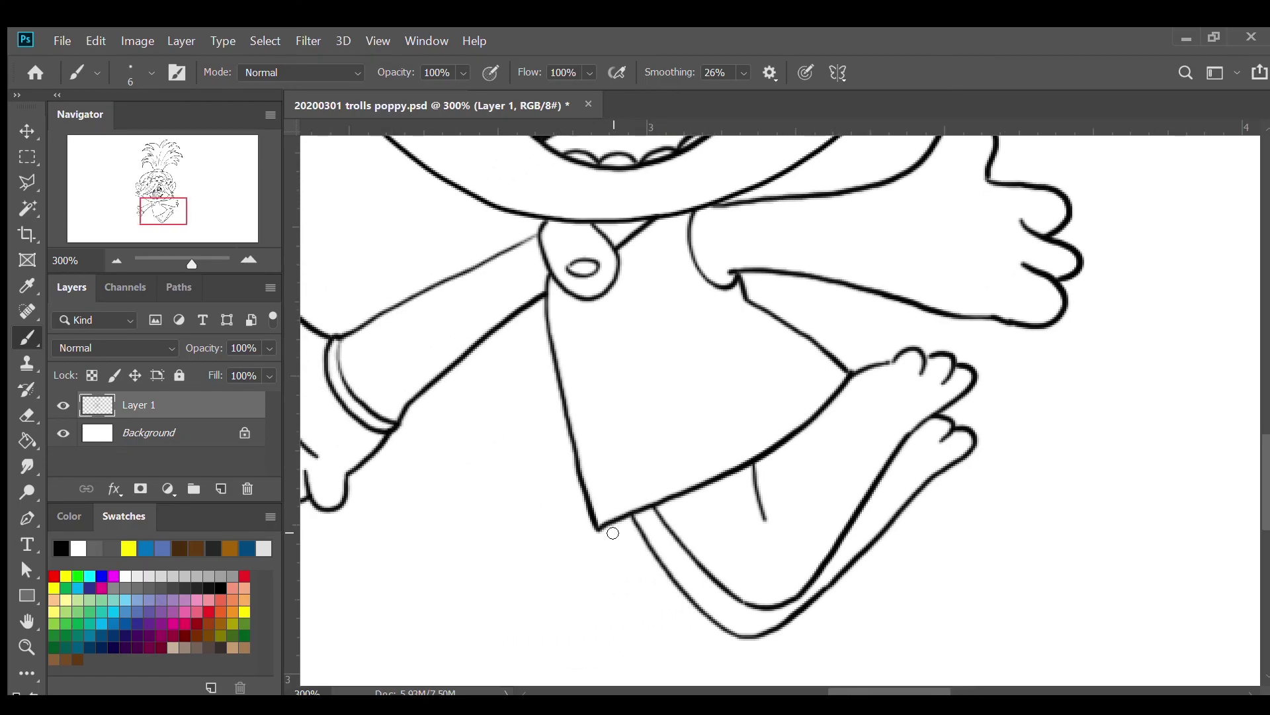
drag(601, 531, 641, 523)
mouse_move(588, 496)
mouse_down()
mouse_move(631, 484)
mouse_move(635, 465)
mouse_move(652, 475)
mouse_move(694, 463)
mouse_move(726, 427)
mouse_move(758, 434)
mouse_move(840, 363)
mouse_up()
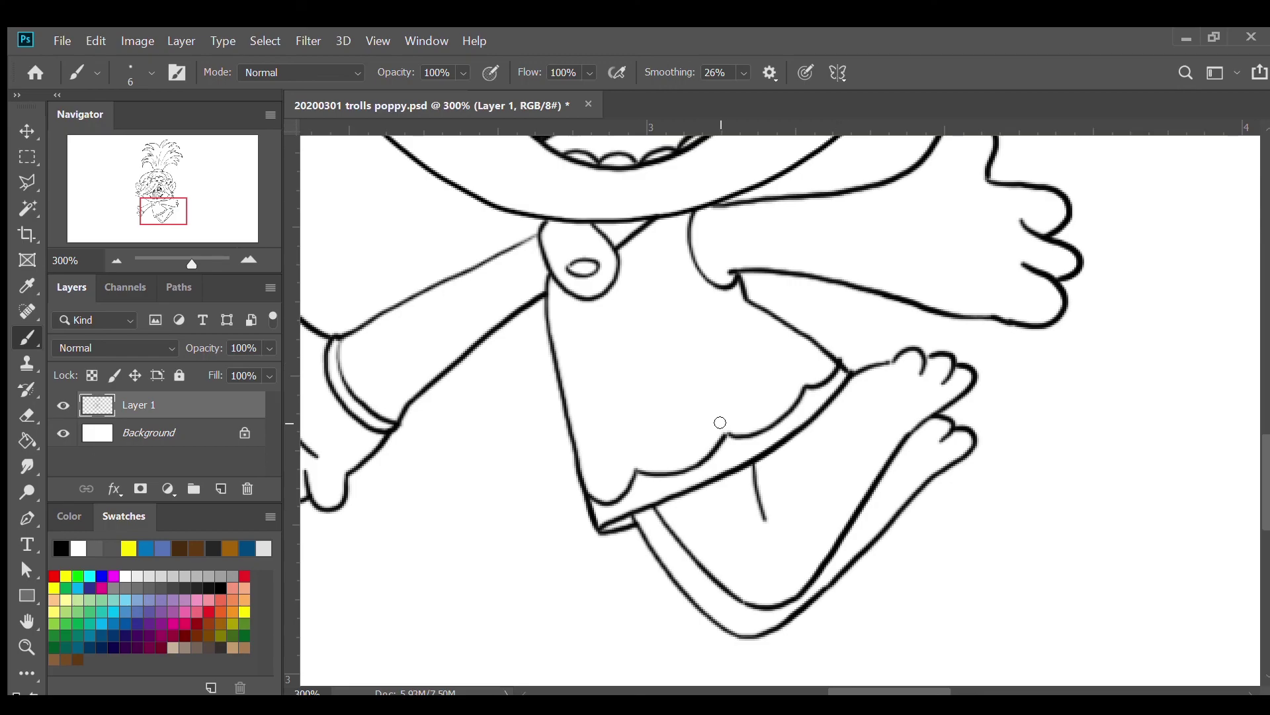
Step: Decorate the three peaks of the scalloped trim with three-petal flowers, each with a larger upright petal and two small side petals
mouse_move(721, 425)
mouse_down()
mouse_move(699, 387)
mouse_move(713, 378)
mouse_move(719, 415)
mouse_up()
mouse_move(629, 463)
mouse_down()
mouse_move(608, 440)
mouse_move(614, 419)
mouse_move(631, 461)
mouse_up()
mouse_move(799, 380)
mouse_down()
mouse_move(779, 363)
mouse_move(791, 338)
mouse_move(801, 359)
mouse_up()
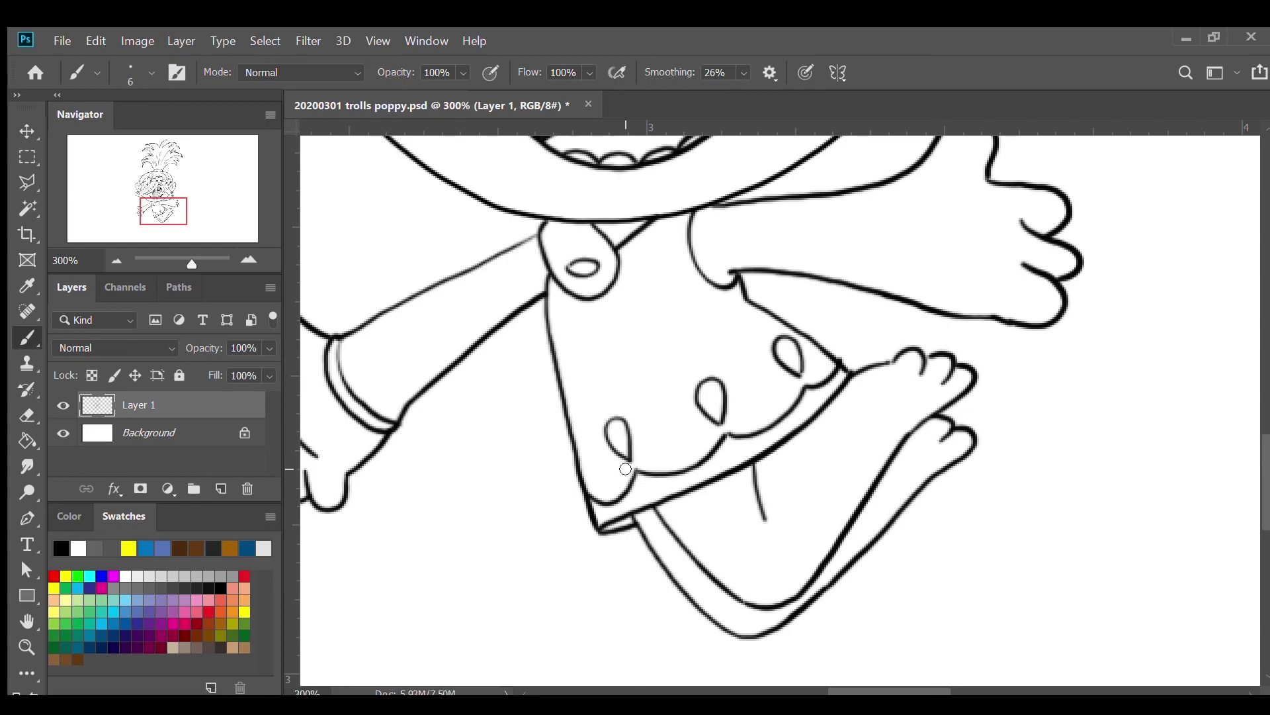
mouse_move(628, 467)
mouse_down()
mouse_move(603, 485)
mouse_move(664, 445)
mouse_move(636, 458)
mouse_up()
mouse_move(714, 425)
mouse_down()
mouse_move(690, 442)
mouse_move(759, 414)
mouse_move(728, 434)
mouse_up()
mouse_move(787, 386)
mouse_down()
mouse_move(831, 361)
mouse_move(806, 369)
mouse_up()
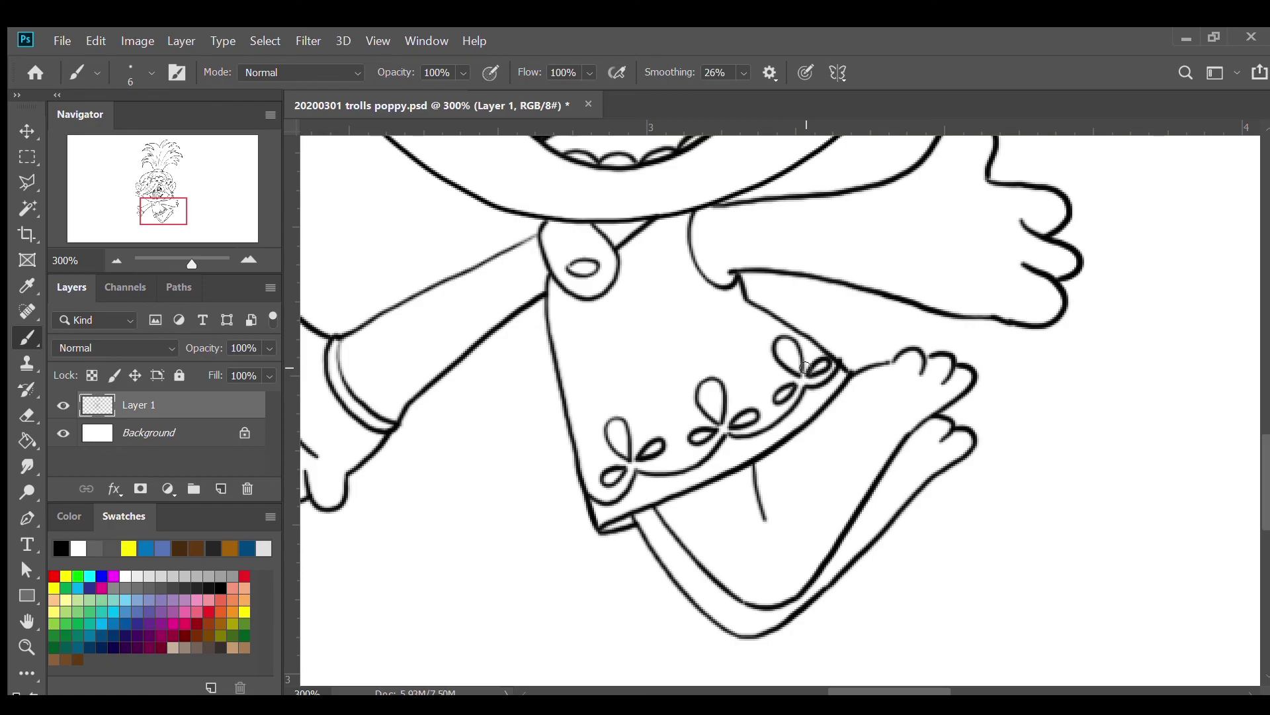
click(116, 260)
click(117, 261)
drag(185, 185, 203, 158)
click(109, 258)
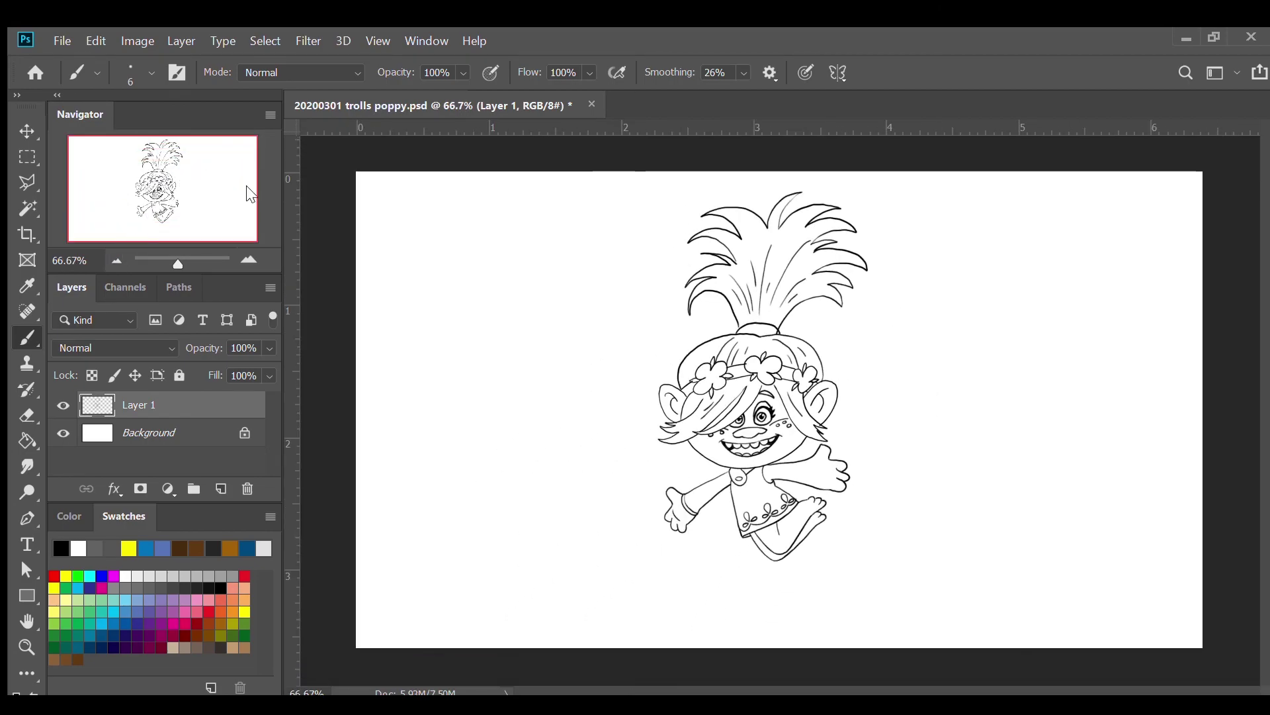